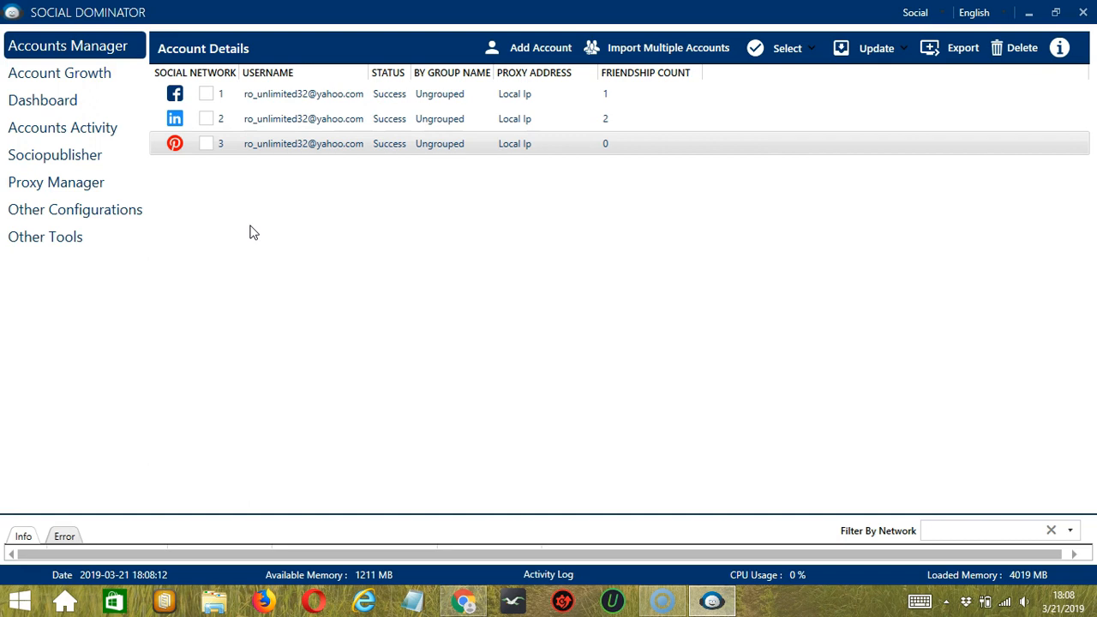
# Step: Open the tools of the Pinterest account and go to its Unfollow configuration
pyautogui.rightClick(284, 153)
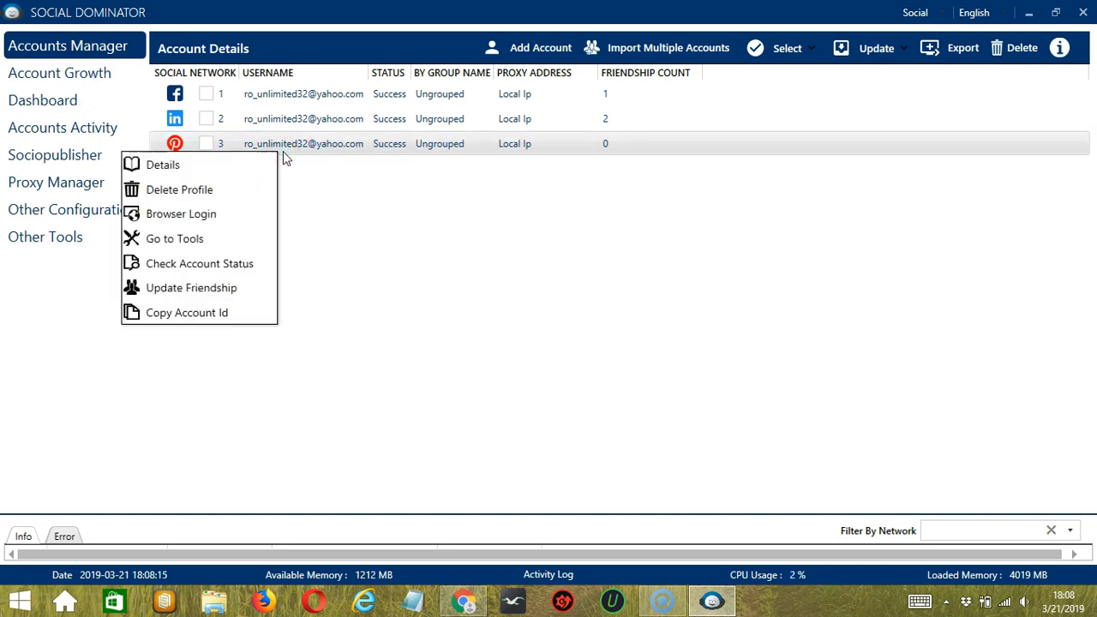
pyautogui.click(220, 238)
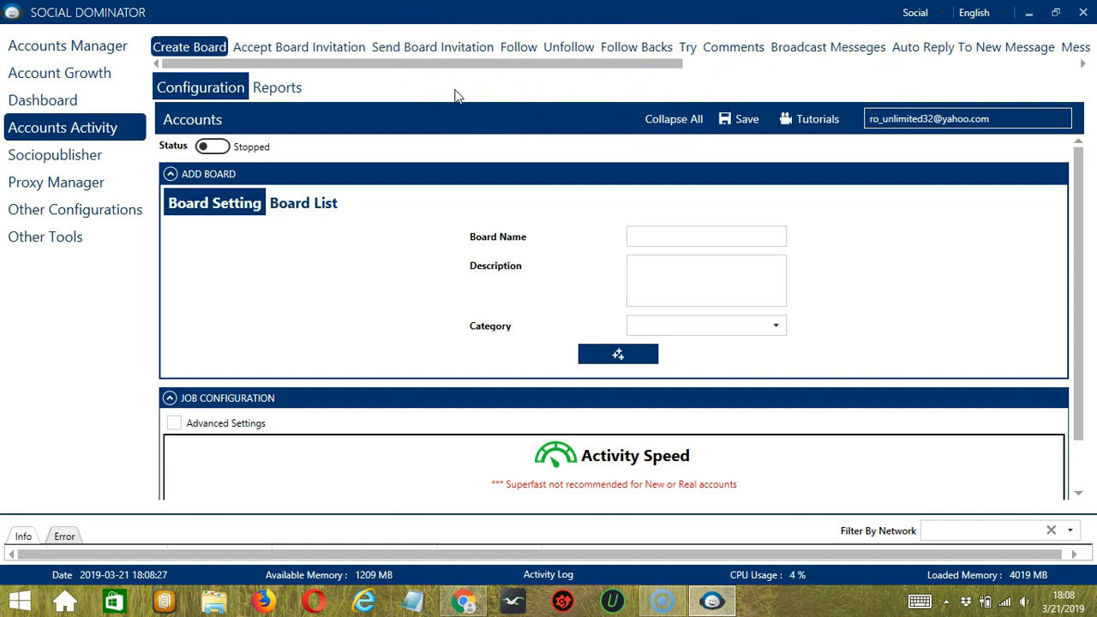
pyautogui.click(564, 51)
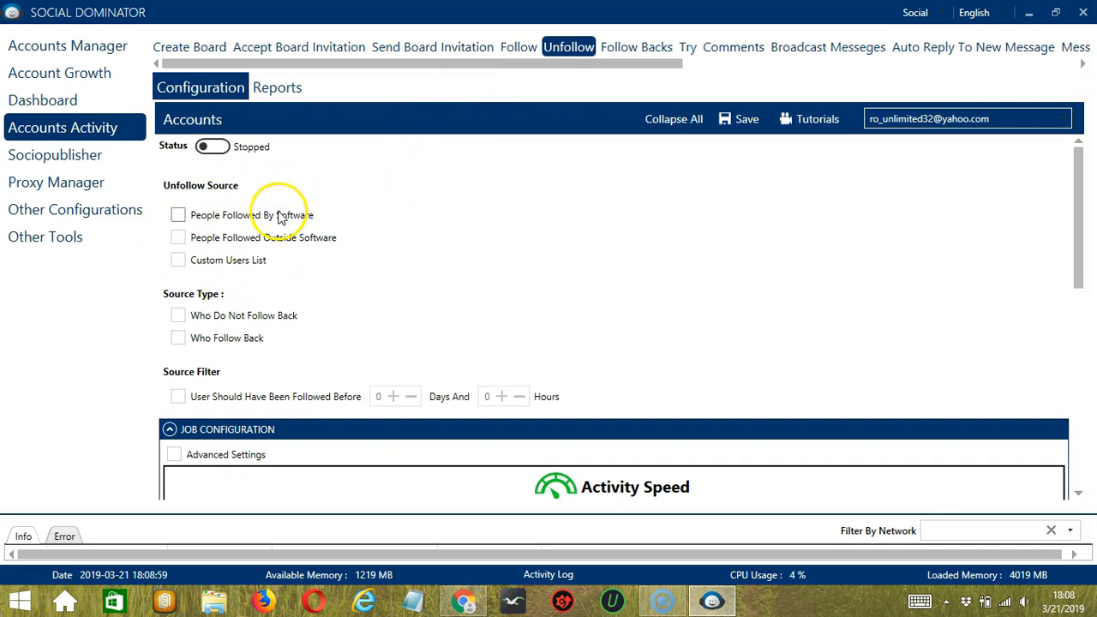
# Step: Try out the Custom Users List unfollow source with the entry "url" and the text file import, and disable the source again
pyautogui.click(177, 237)
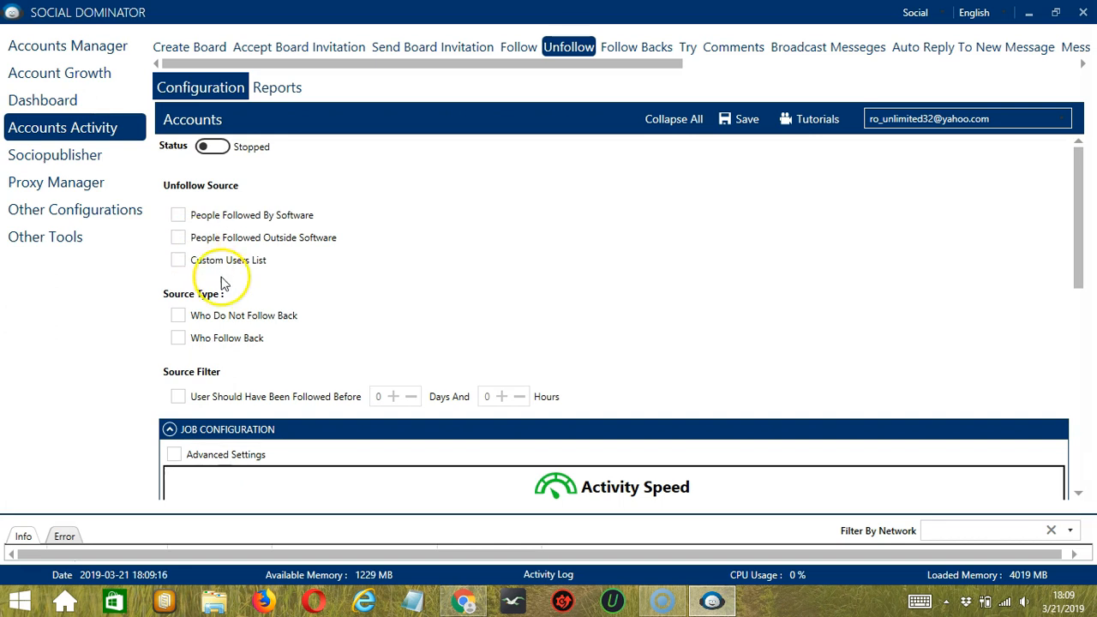
pyautogui.click(178, 260)
pyautogui.click(328, 305)
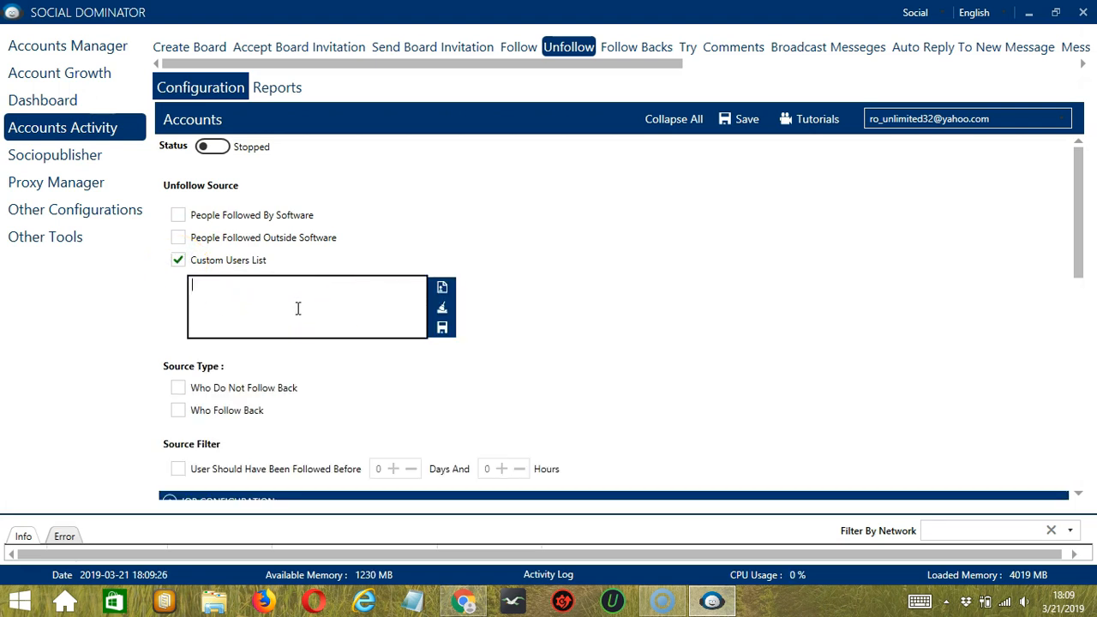
pyautogui.click(370, 294)
pyautogui.write('url')
pyautogui.click(290, 304)
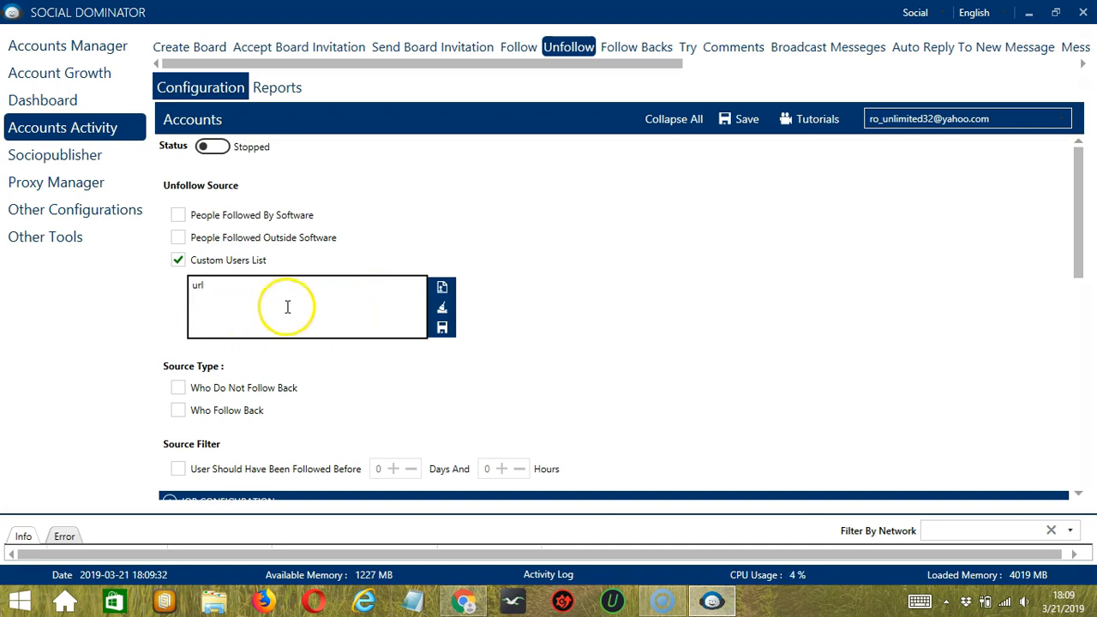
pyautogui.click(442, 288)
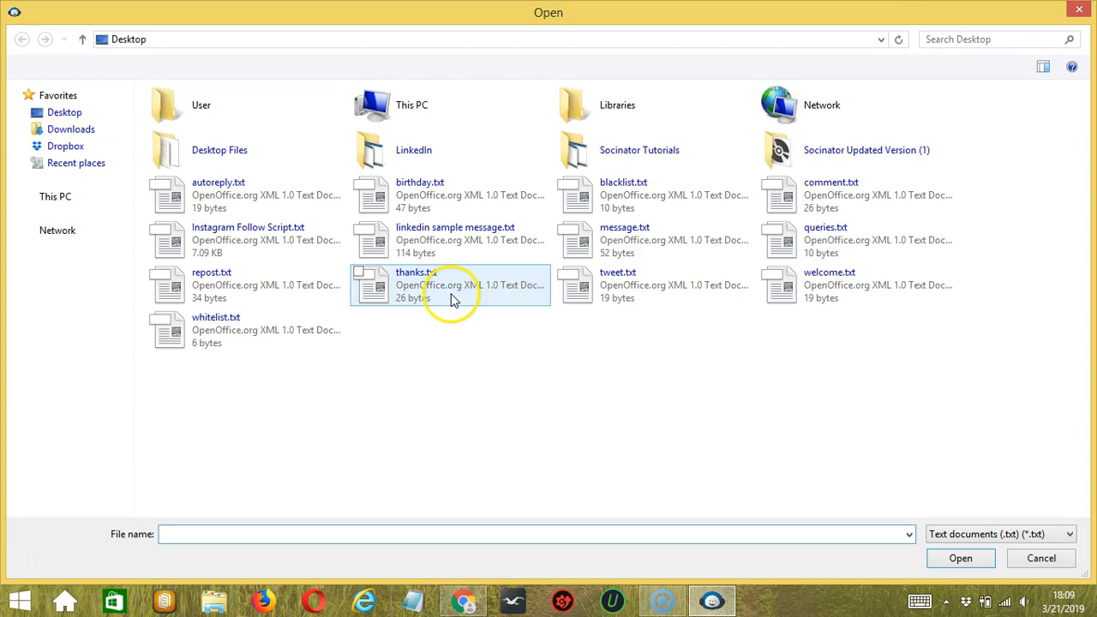
pyautogui.click(1032, 557)
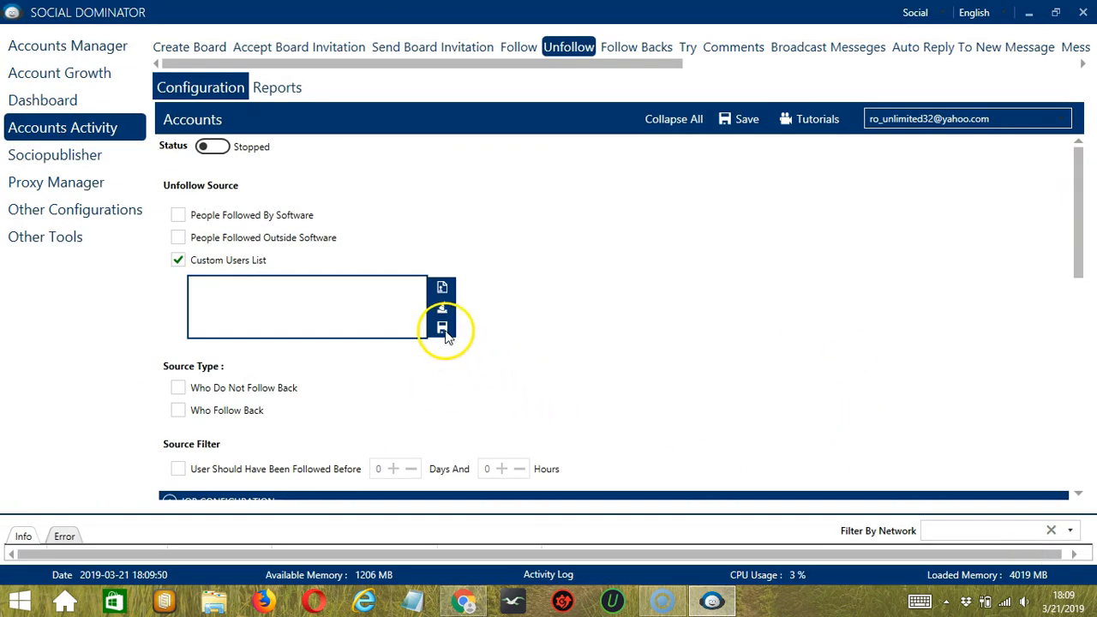
pyautogui.click(178, 263)
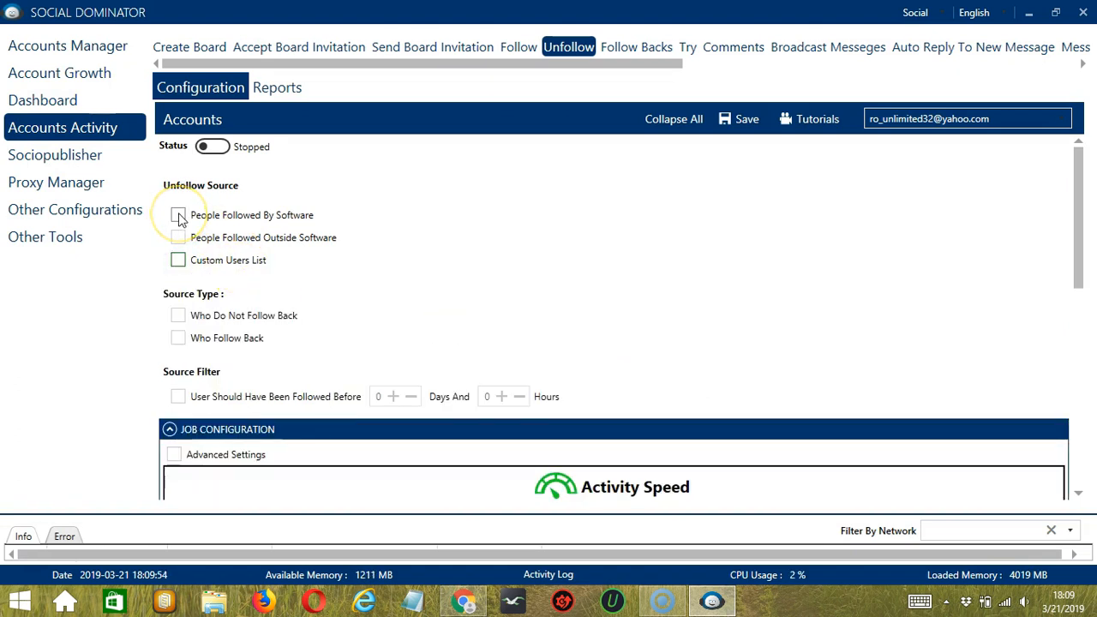
# Step: Enable People Followed By Software as the unfollow source and Who Do Not Follow Back as the source type
pyautogui.click(179, 216)
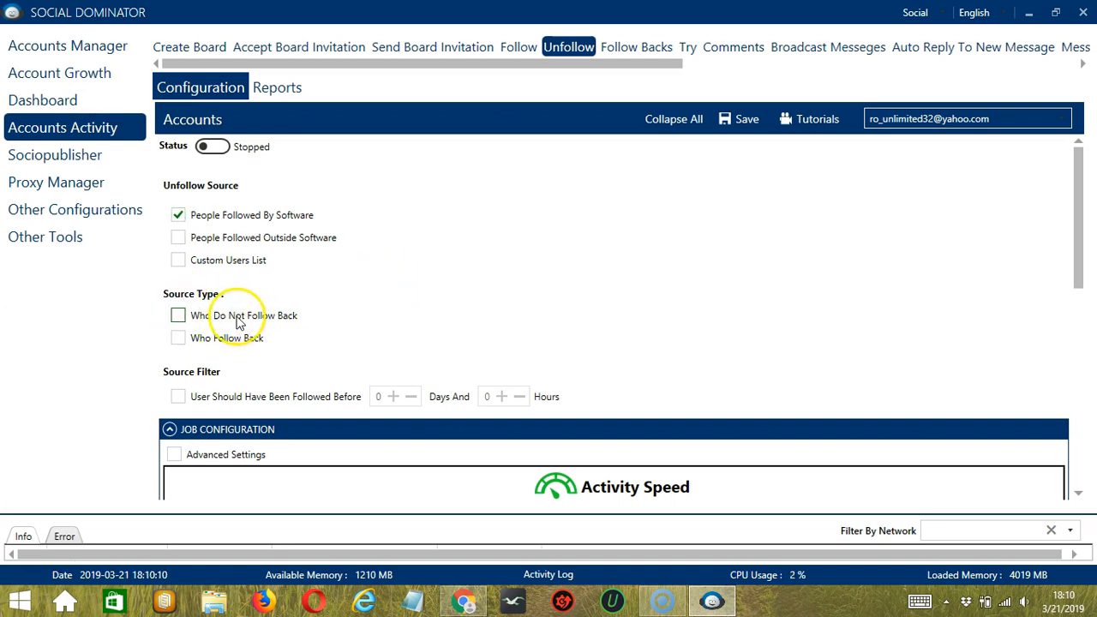
pyautogui.click(178, 316)
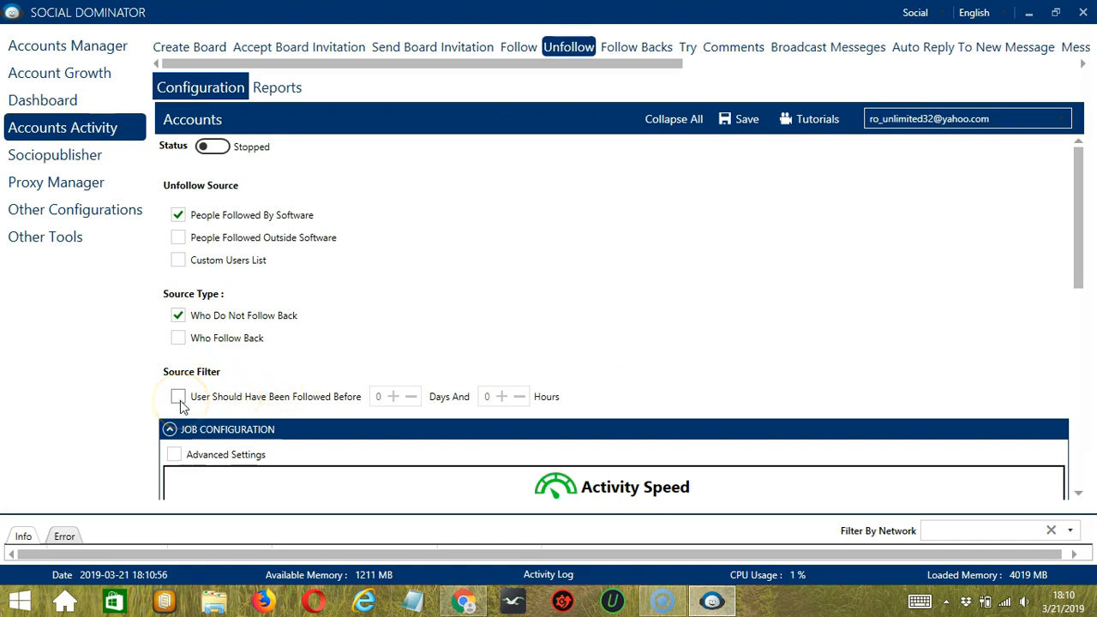
# Step: Try the Medium and Fast activity speeds in the job configuration and set the speed to Superfast
pyautogui.click(1076, 485)
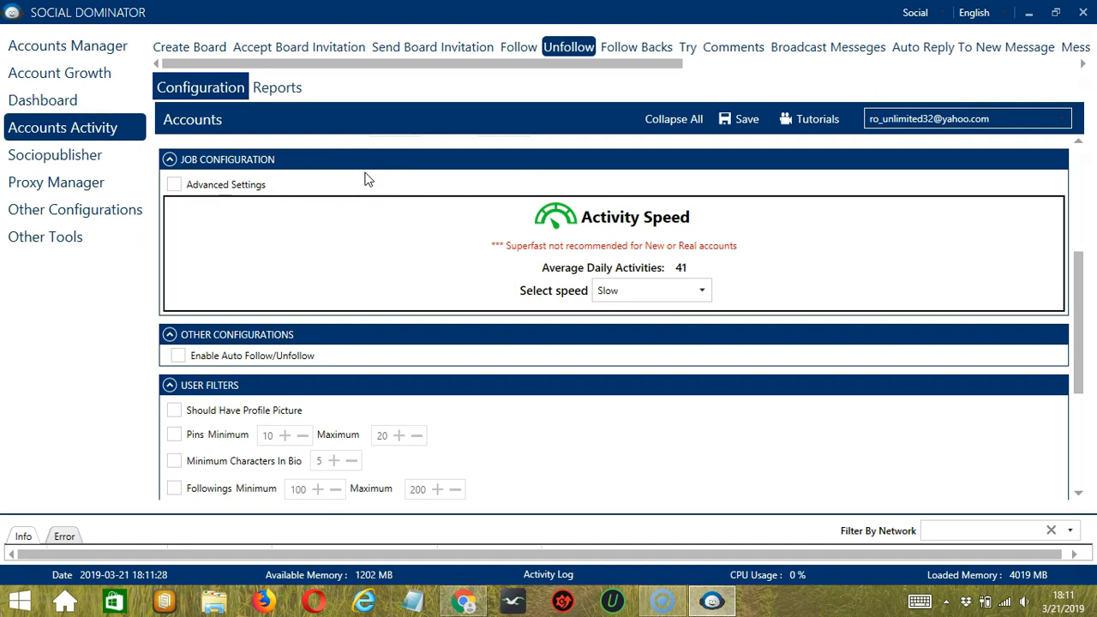
pyautogui.click(694, 294)
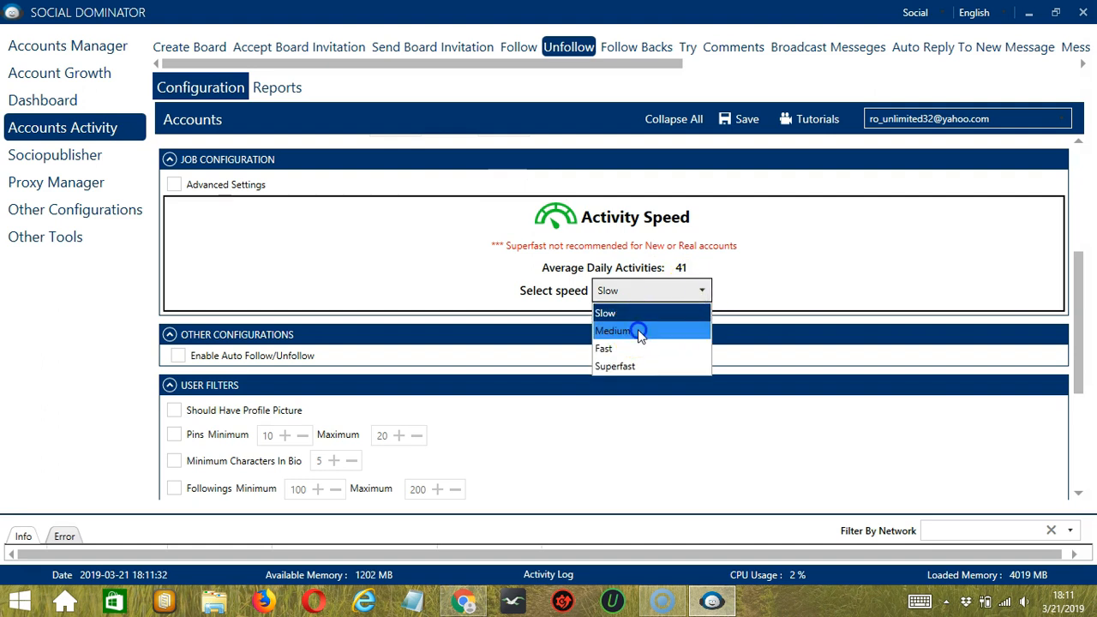
pyautogui.click(638, 329)
pyautogui.click(692, 291)
pyautogui.click(639, 346)
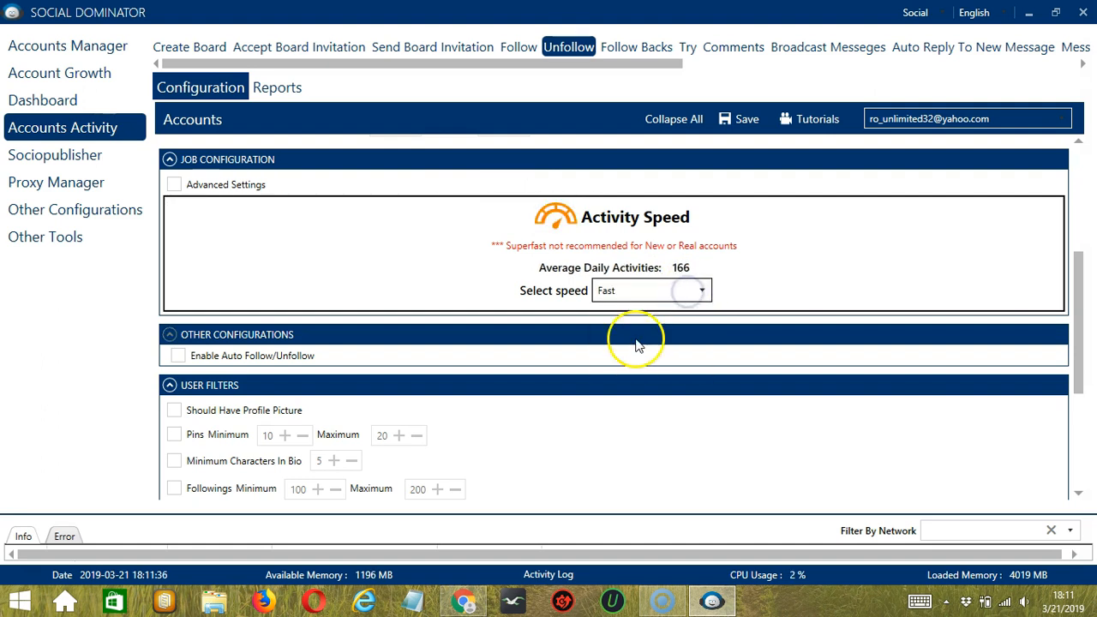
pyautogui.click(696, 292)
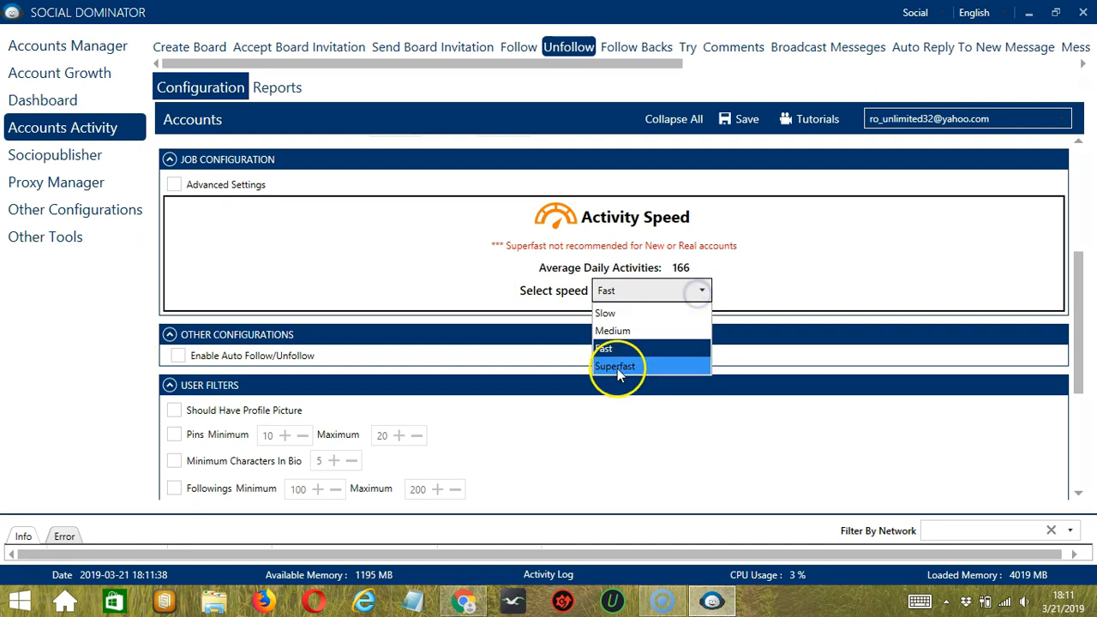
pyautogui.click(617, 367)
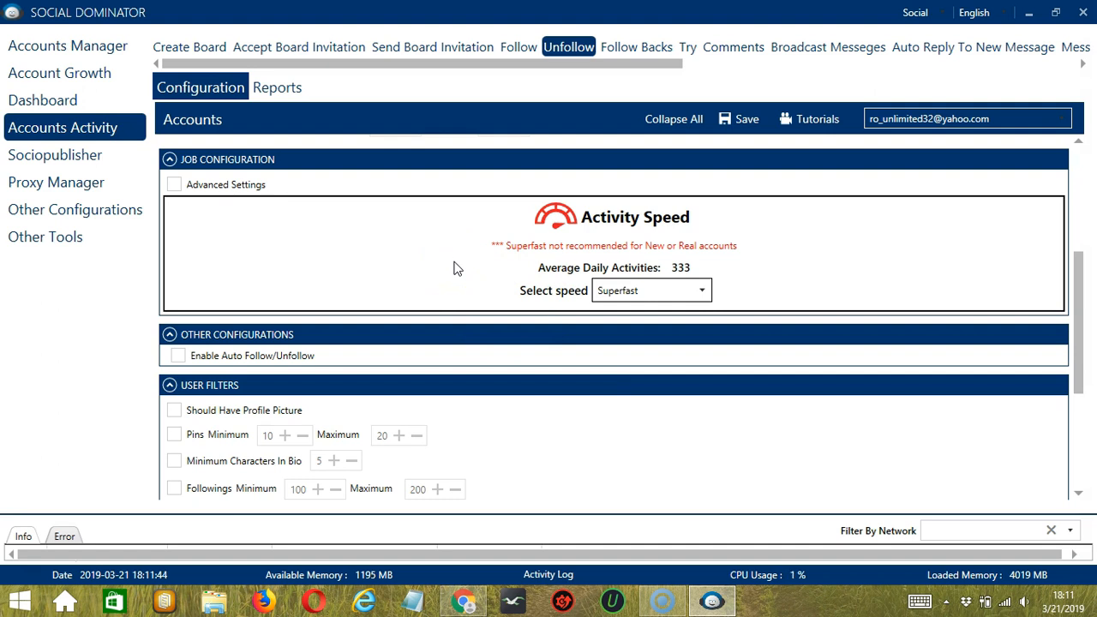
# Step: Enable the advanced job settings and the option to increase the number of unfollows each day
pyautogui.click(175, 185)
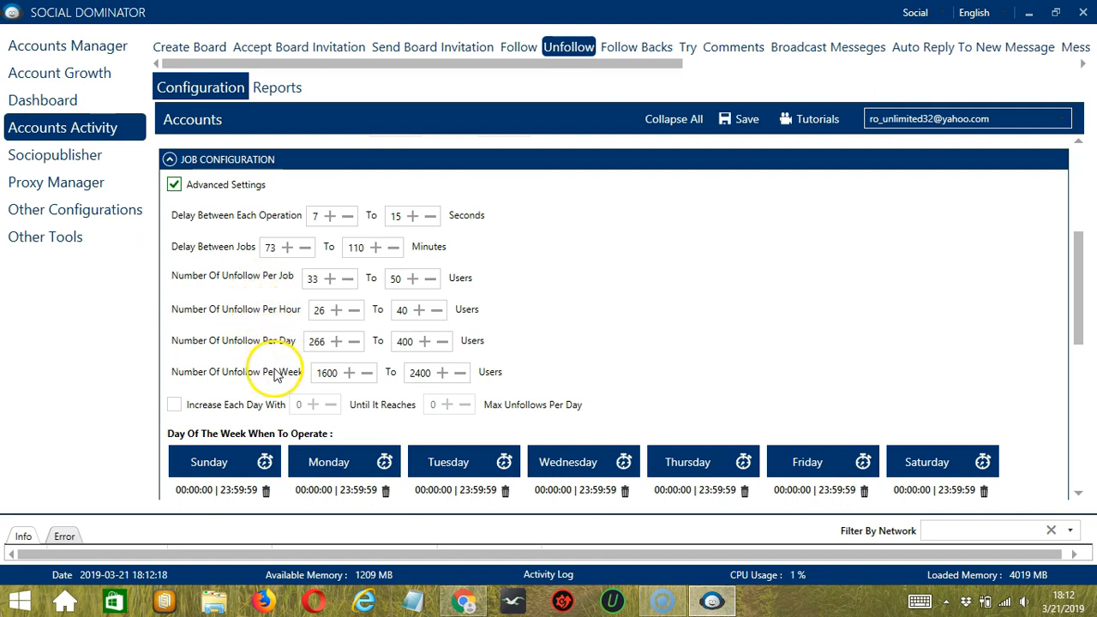
pyautogui.click(174, 404)
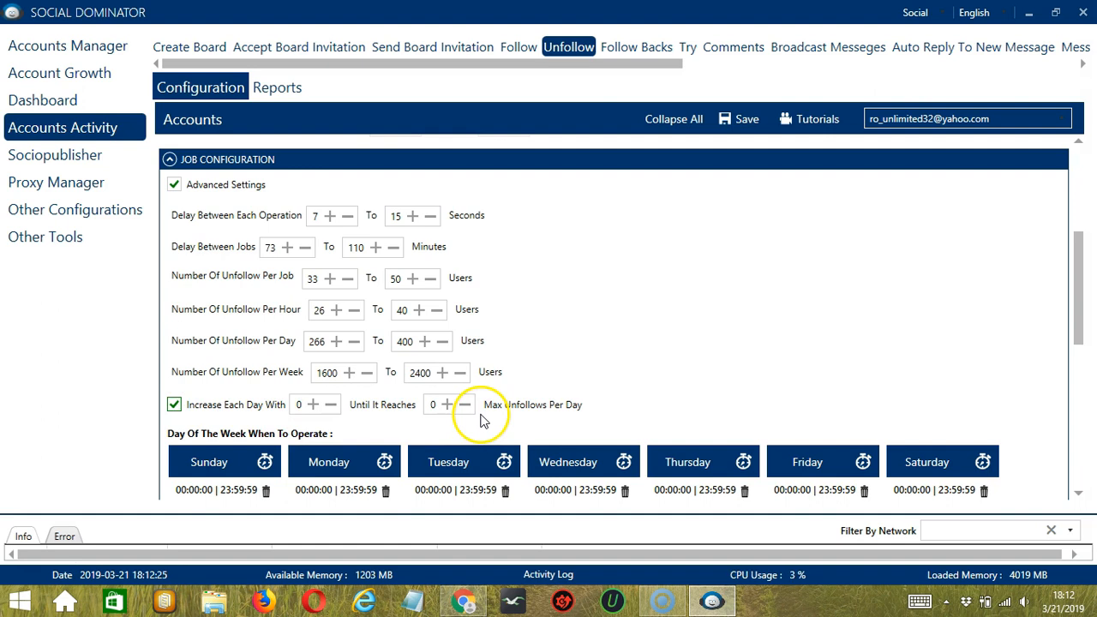
# Step: Delete Monday's operating interval and add one from 12:00:00 AM to 1:59:59 AM
pyautogui.scroll(-3, 1056, 144)
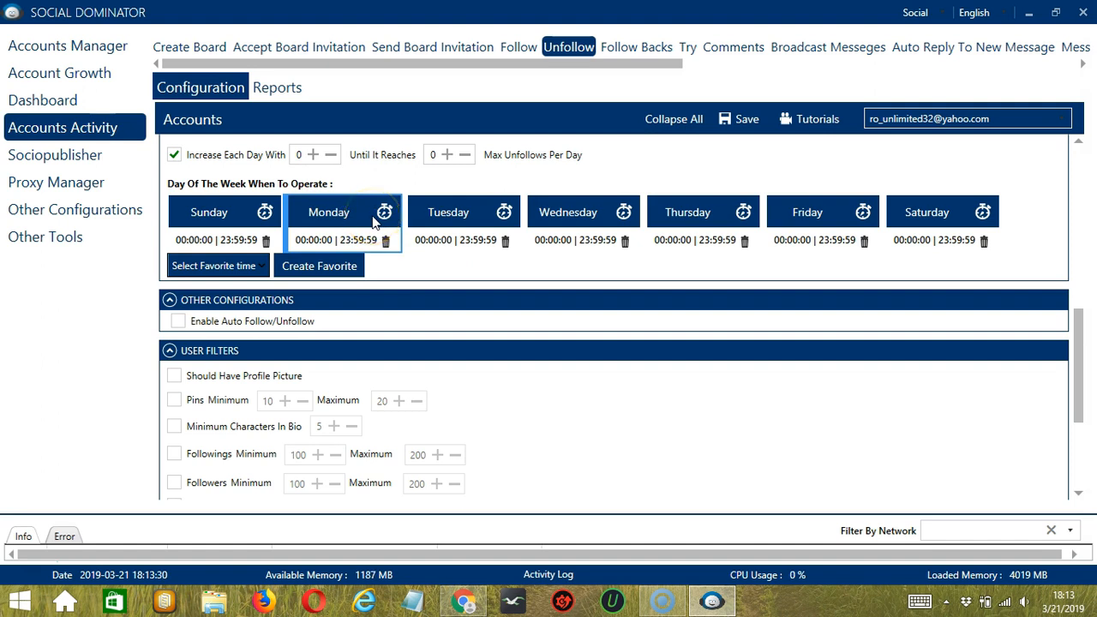
pyautogui.moveTo(375, 230); pyautogui.dragTo(392, 257)
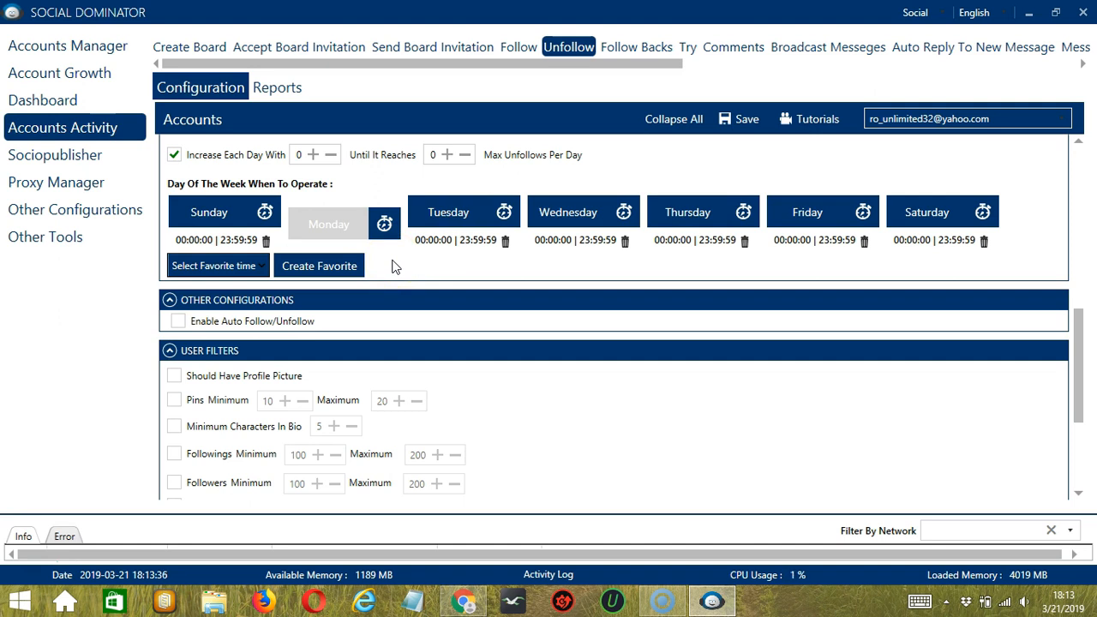
pyautogui.click(357, 229)
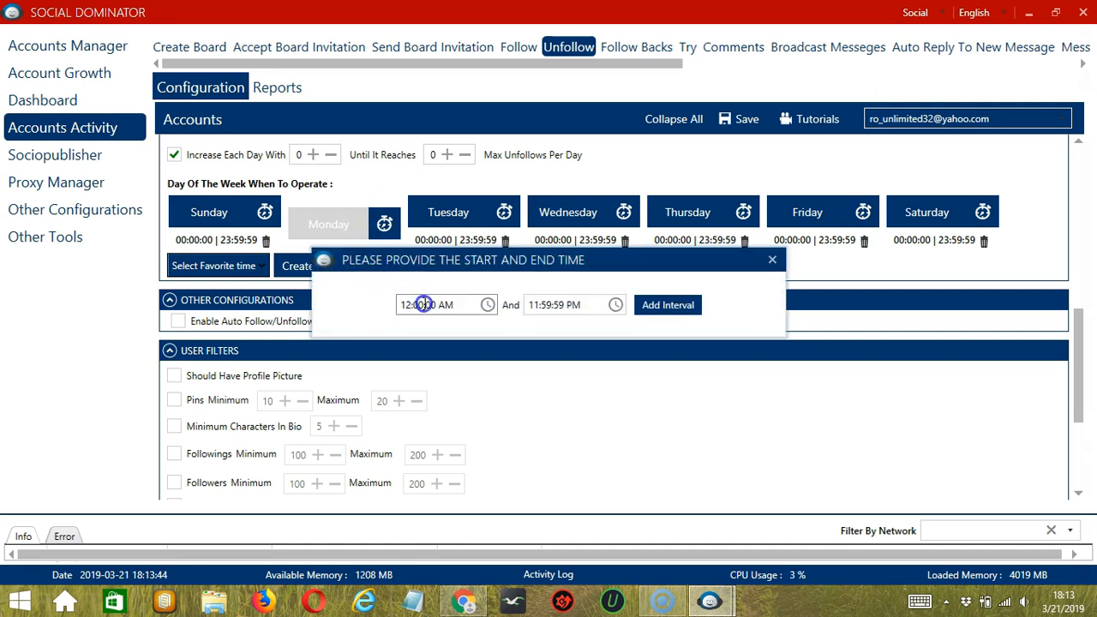
pyautogui.click(534, 305)
pyautogui.write('A')
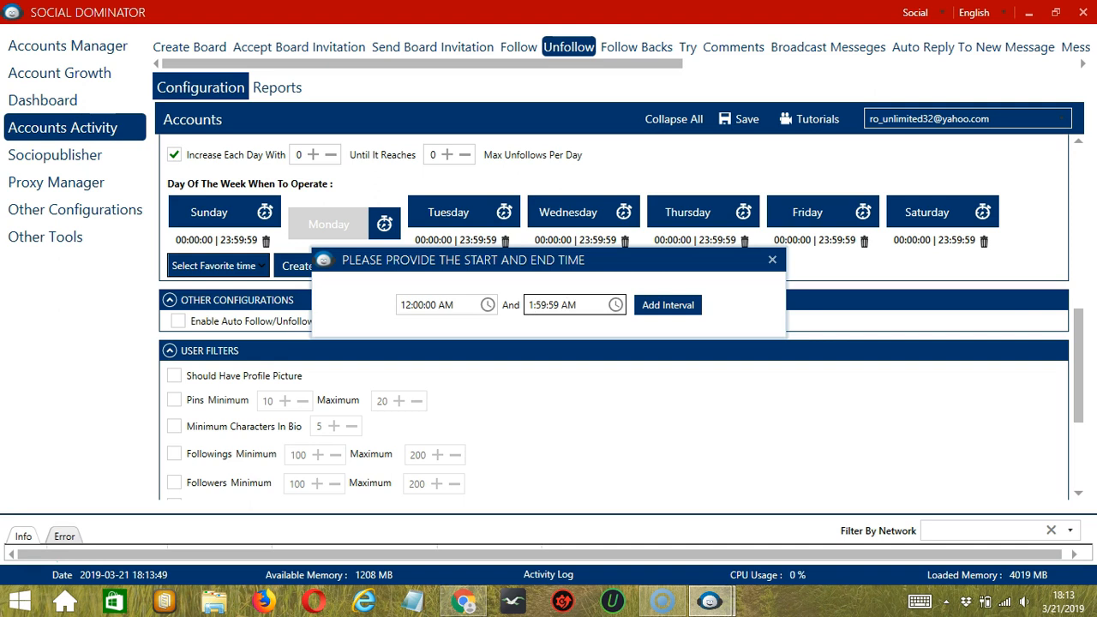
pyautogui.click(691, 308)
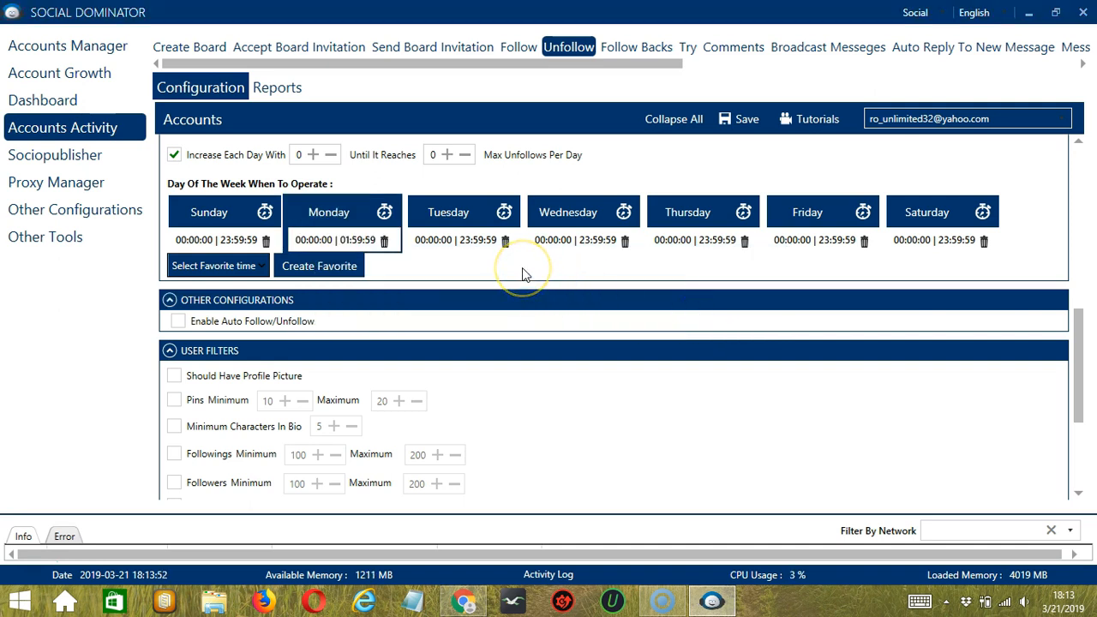
# Step: Add a second Monday operating interval from 2:00:00 AM to 11:59:59 PM
pyautogui.click(330, 215)
pyautogui.click(403, 305)
pyautogui.write('2:00:00 AM')
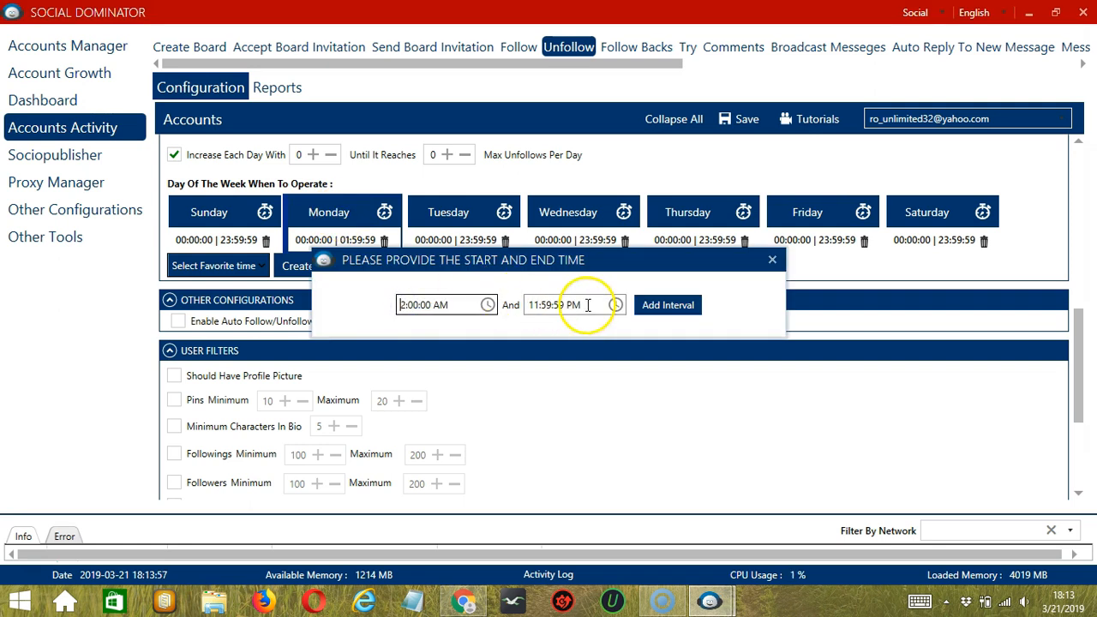
pyautogui.click(653, 310)
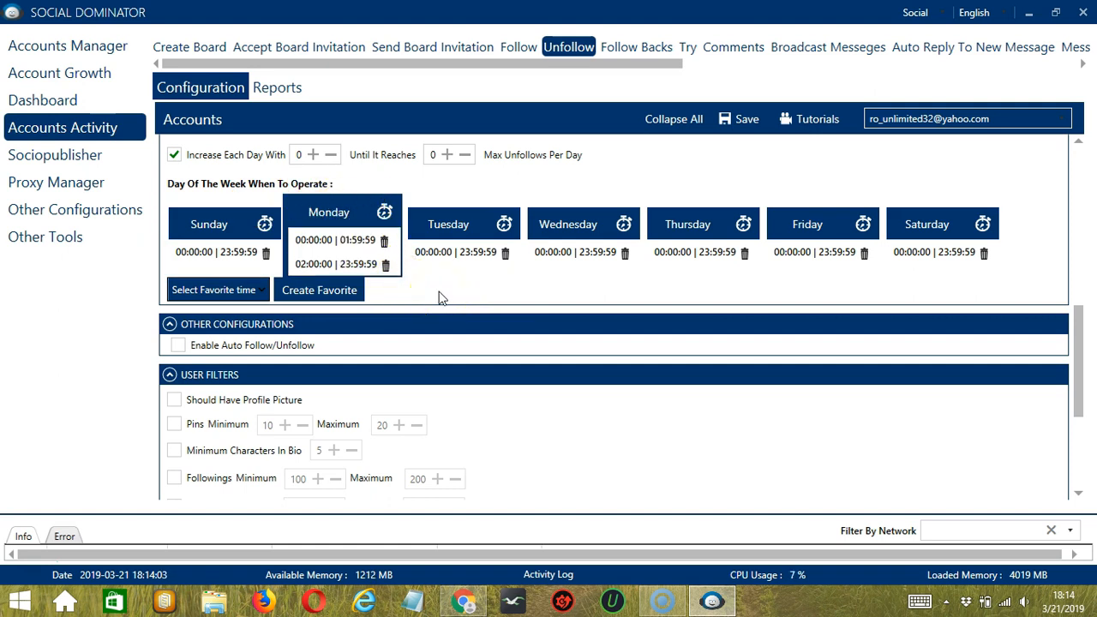
# Step: Save the weekly schedule as a favorite time named "Pinterest Unfollow" and select that favorite
pyautogui.click(350, 293)
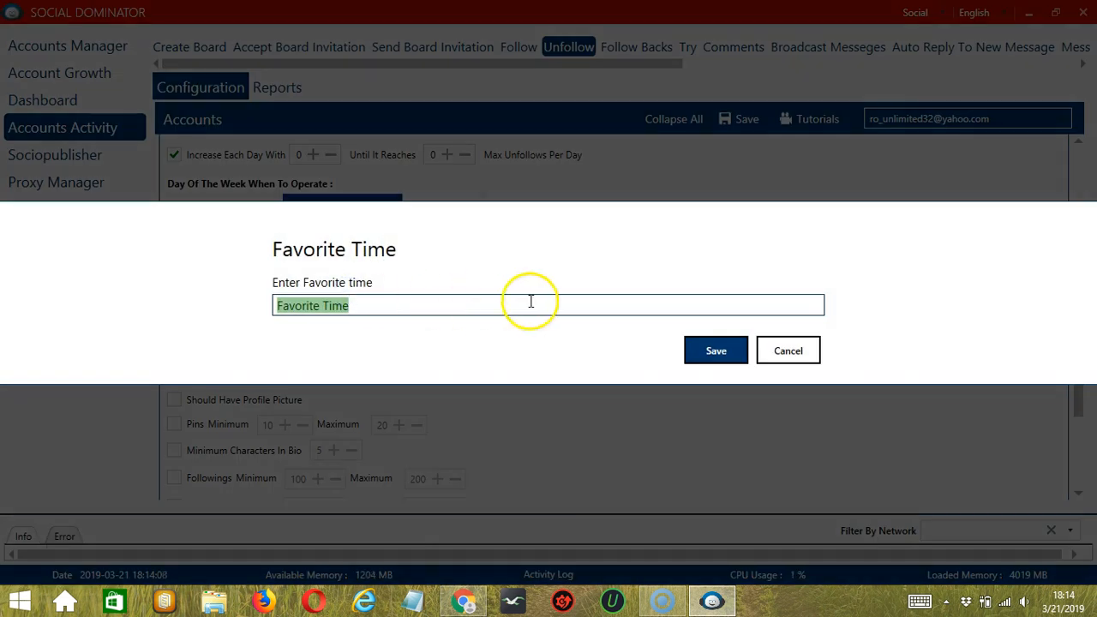
pyautogui.write('Pinterest Unfollow')
pyautogui.click(711, 353)
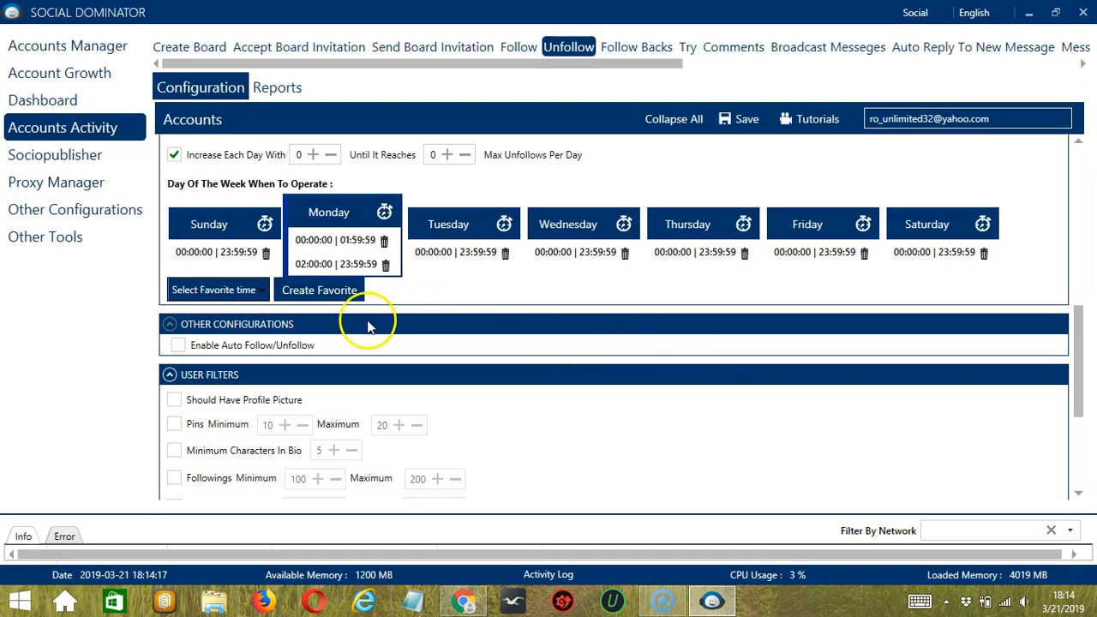
pyautogui.click(244, 288)
pyautogui.scroll(-5, 206, 412)
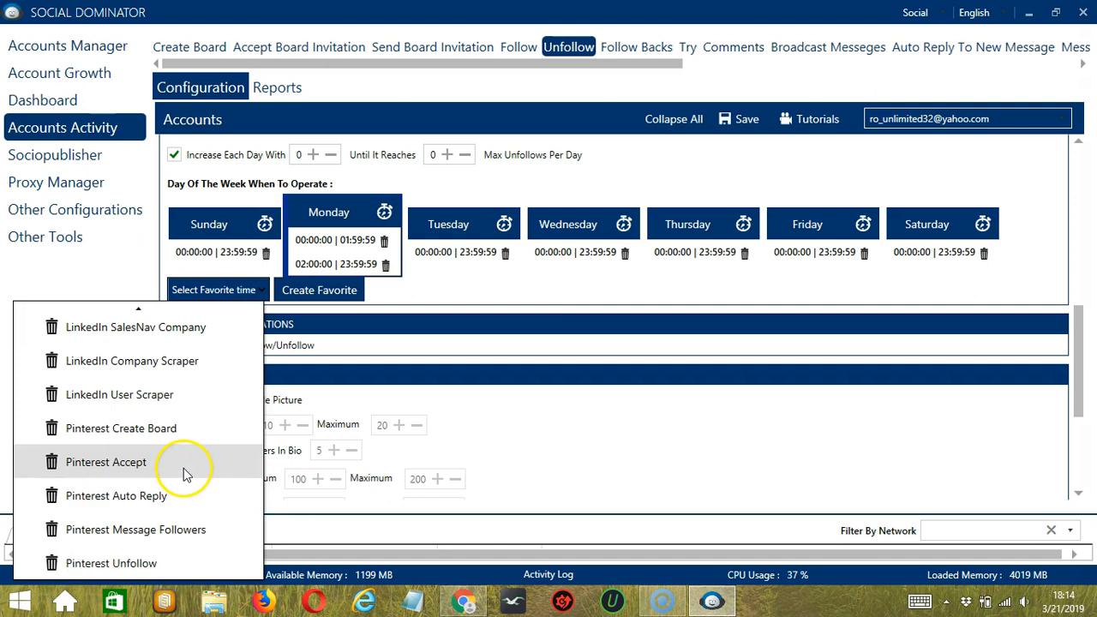
pyautogui.click(145, 575)
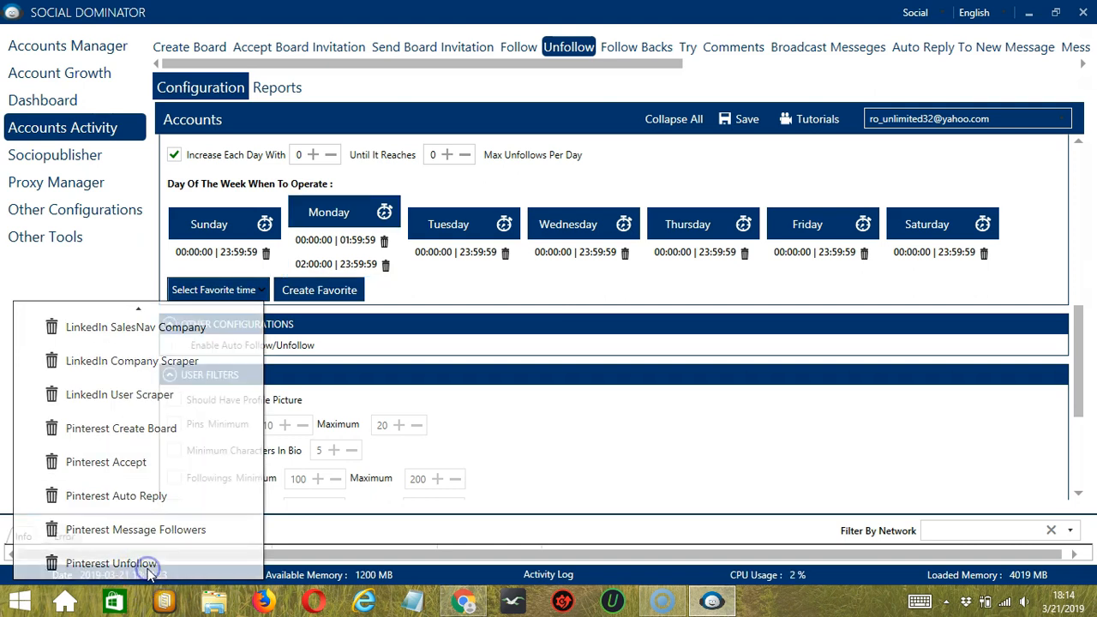
# Step: Enable Auto Follow/Unfollow, try Stop Unfollow And Start Follow Tool, and choose Stop Unfollow But Do Not Start Follow Tool
pyautogui.scroll(-3, 633, 186)
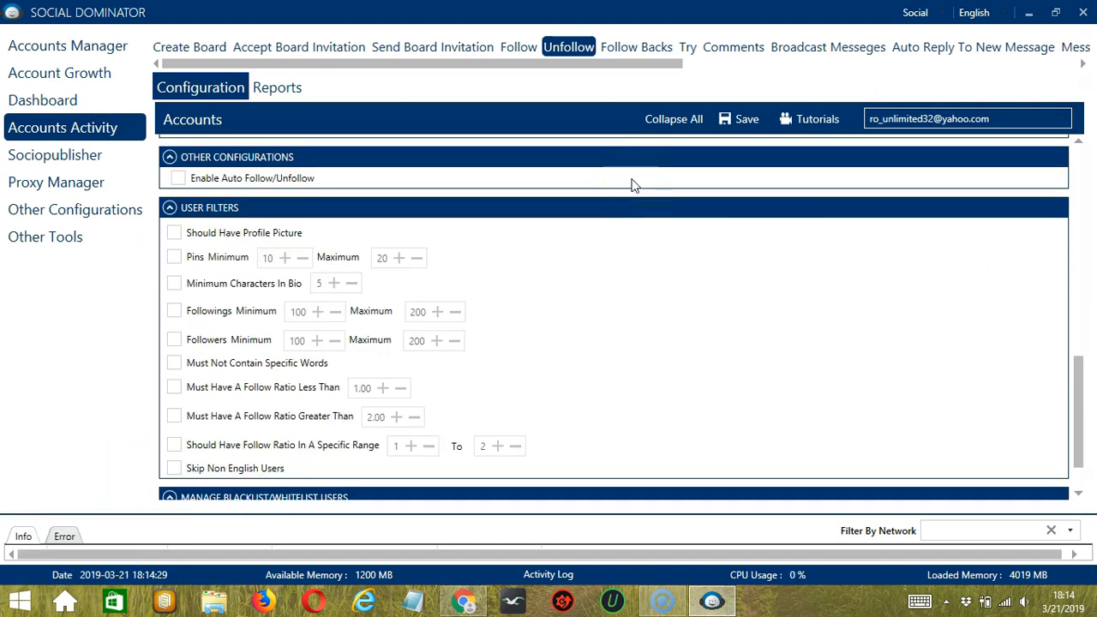
pyautogui.click(439, 183)
pyautogui.click(179, 180)
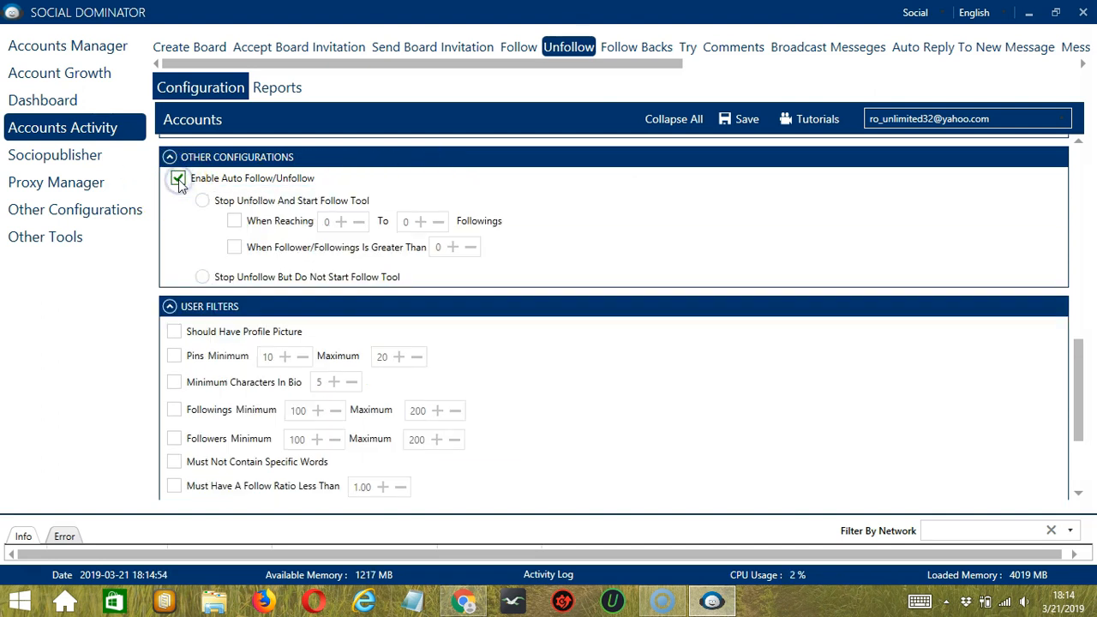
pyautogui.click(220, 203)
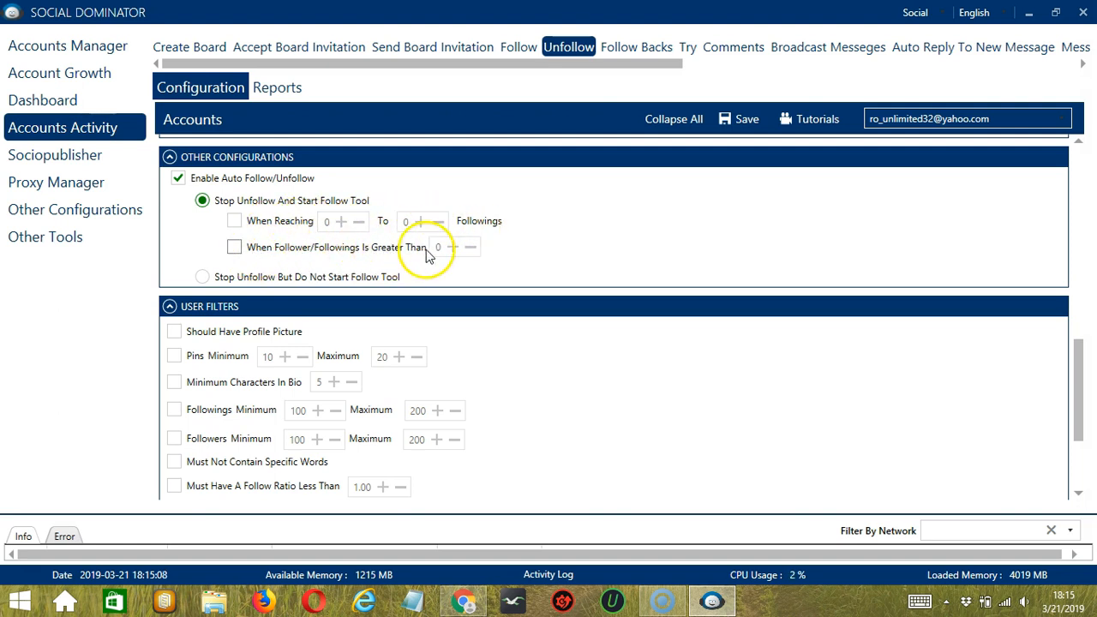
pyautogui.click(208, 276)
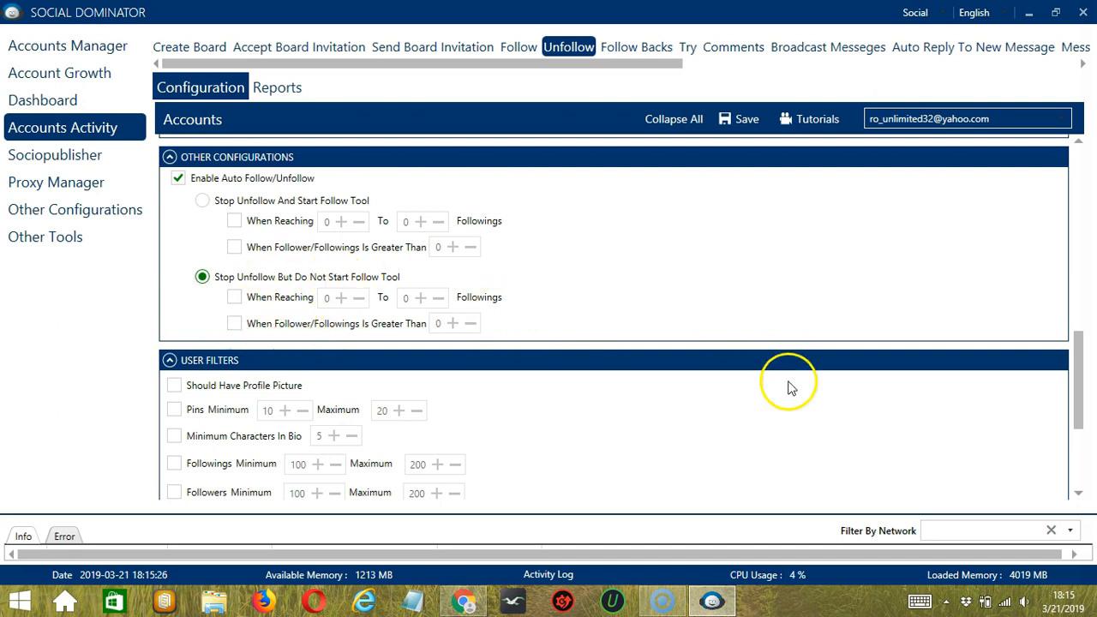
# Step: Enable the Should Have Profile Picture user filter
pyautogui.scroll(-5, 788, 385)
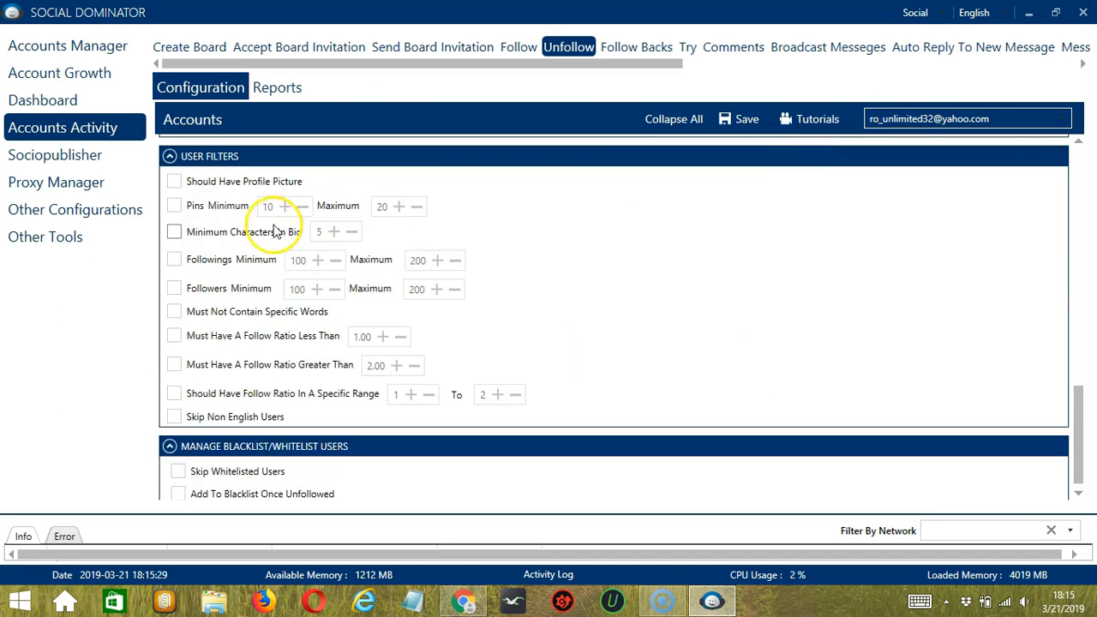
pyautogui.click(173, 183)
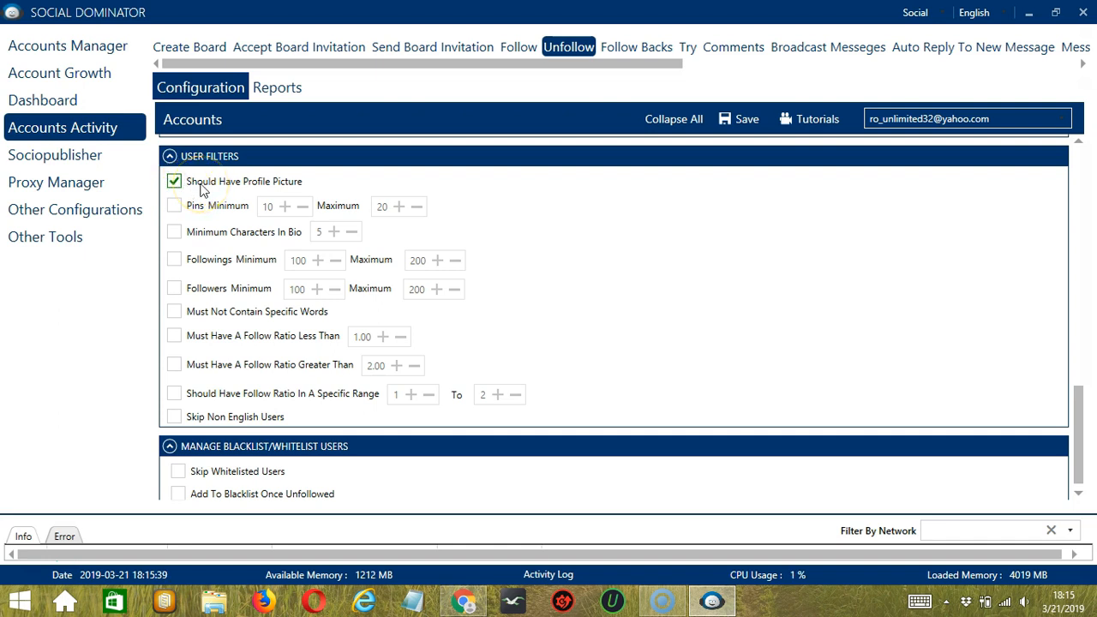
# Step: Enable the user filters for Pins (10 to 20), Minimum Characters In Bio (5), Followings (100 to 200) and Followers (100 to 200)
pyautogui.click(173, 206)
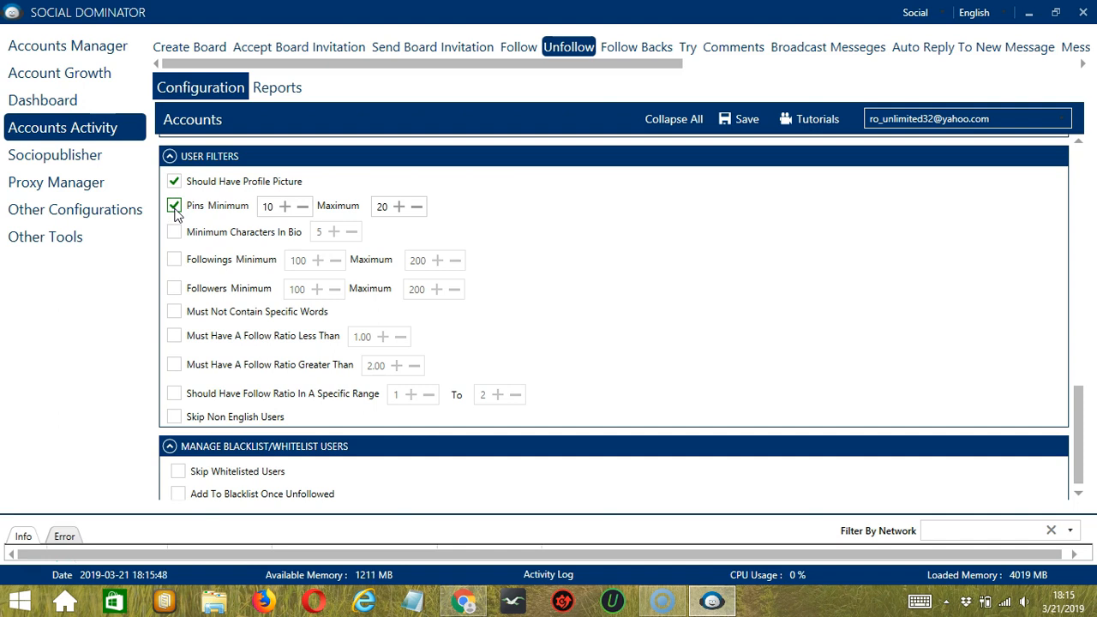
pyautogui.click(174, 233)
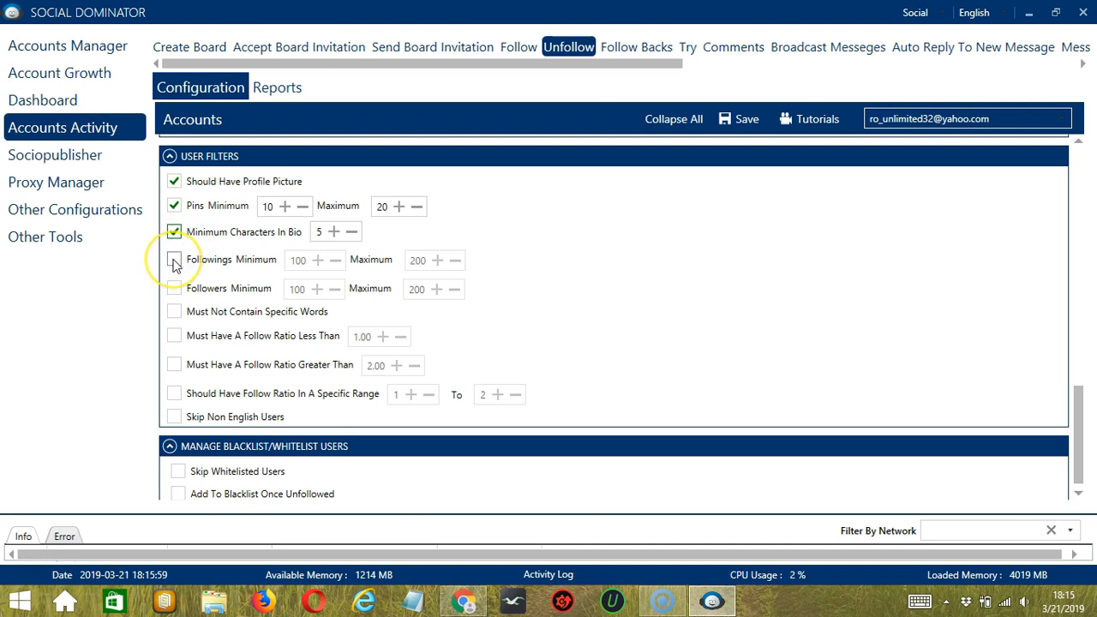
pyautogui.click(173, 262)
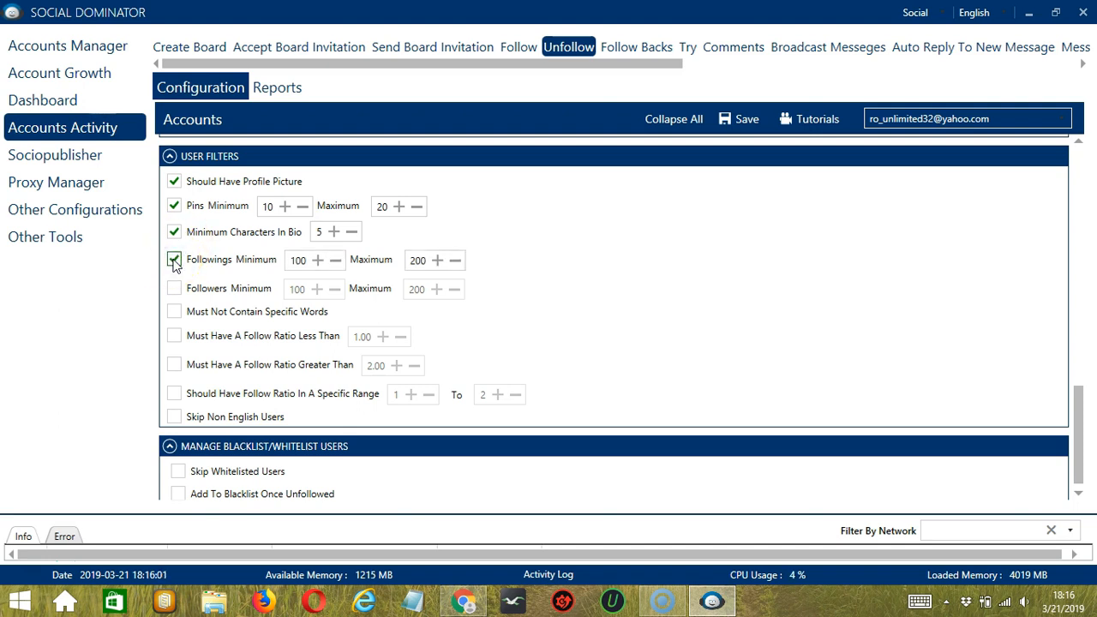
pyautogui.click(174, 290)
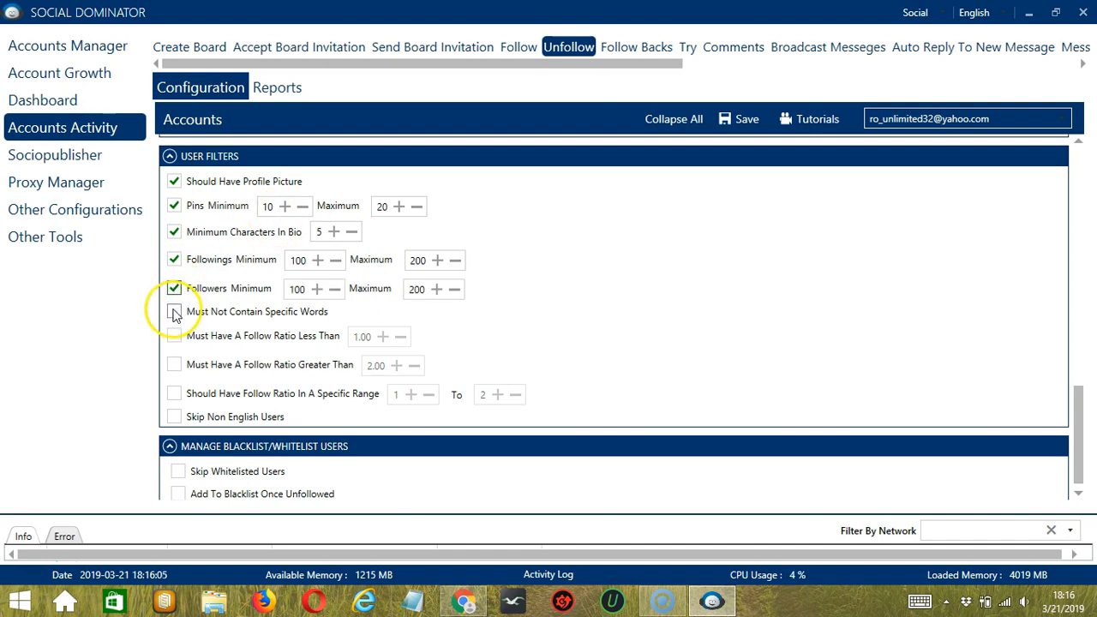
# Step: Enable Must Not Contain Specific Words with the word "pets", and enable Skip Non English Users
pyautogui.click(174, 313)
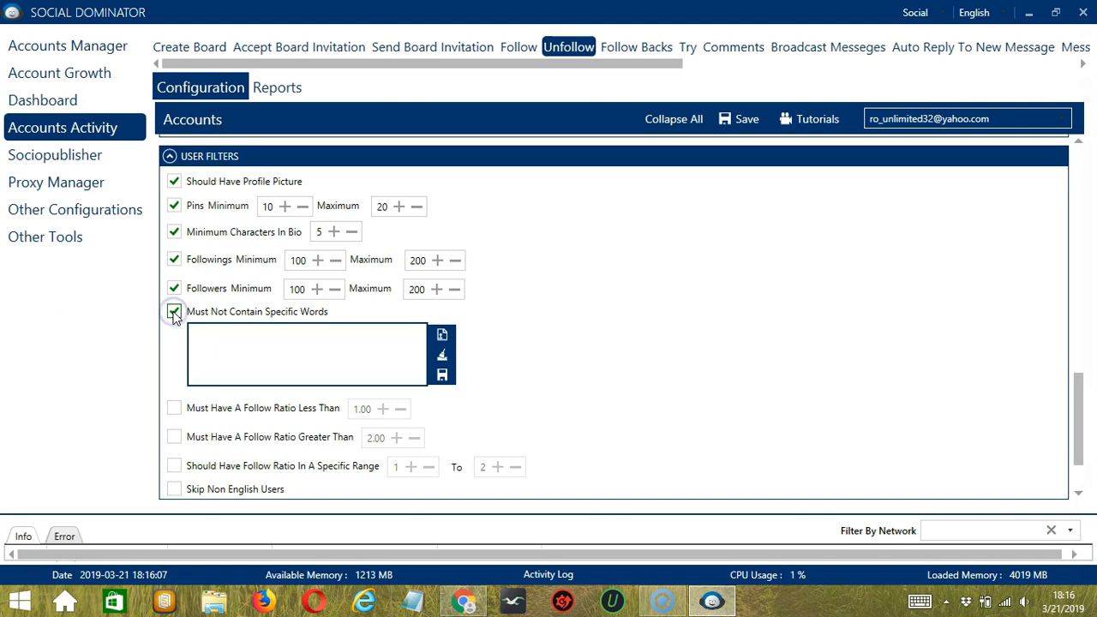
pyautogui.click(269, 345)
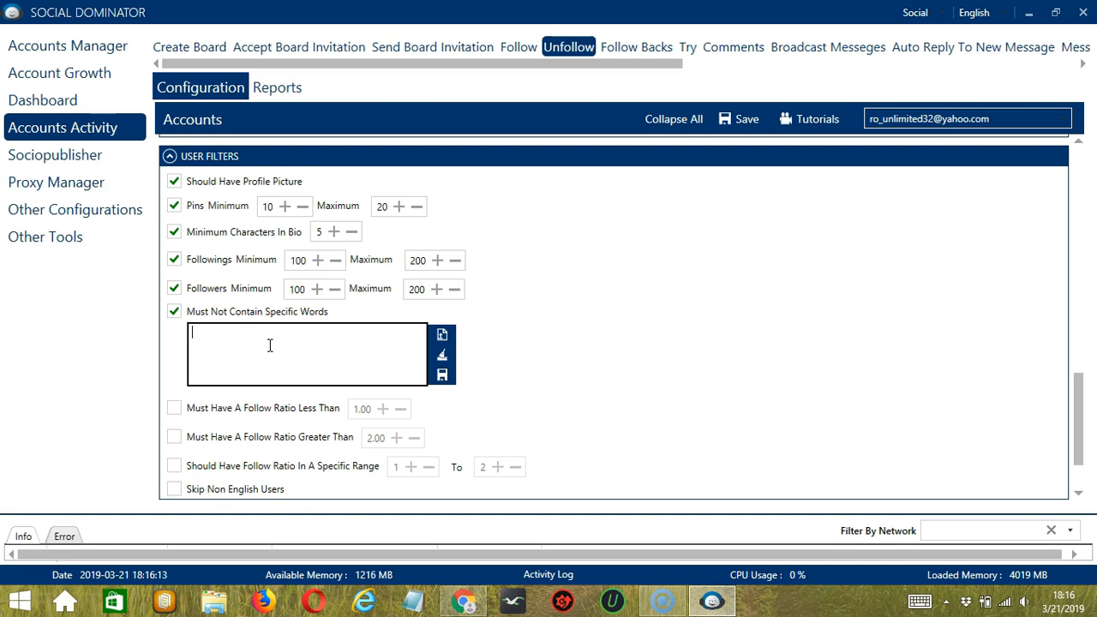
pyautogui.write('pets')
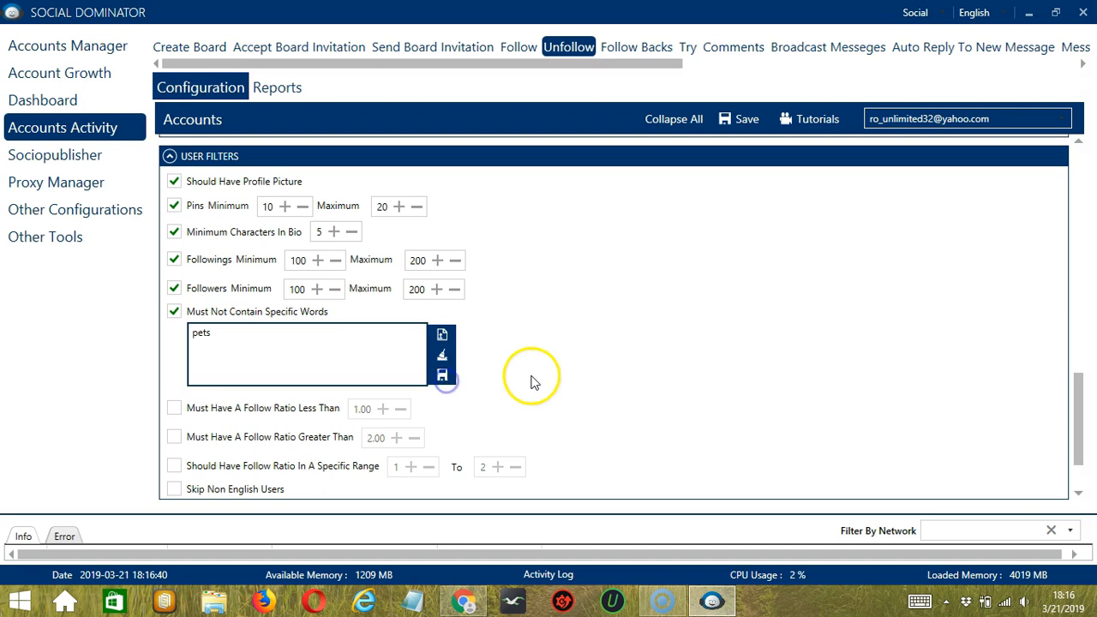
pyautogui.scroll(-2, 535, 382)
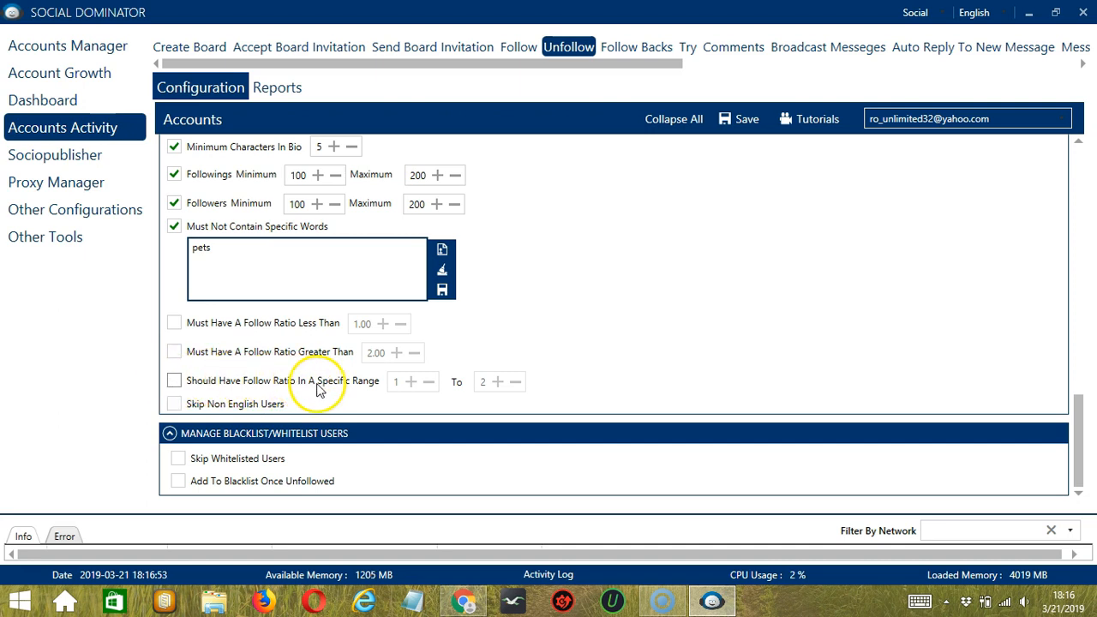
pyautogui.click(174, 404)
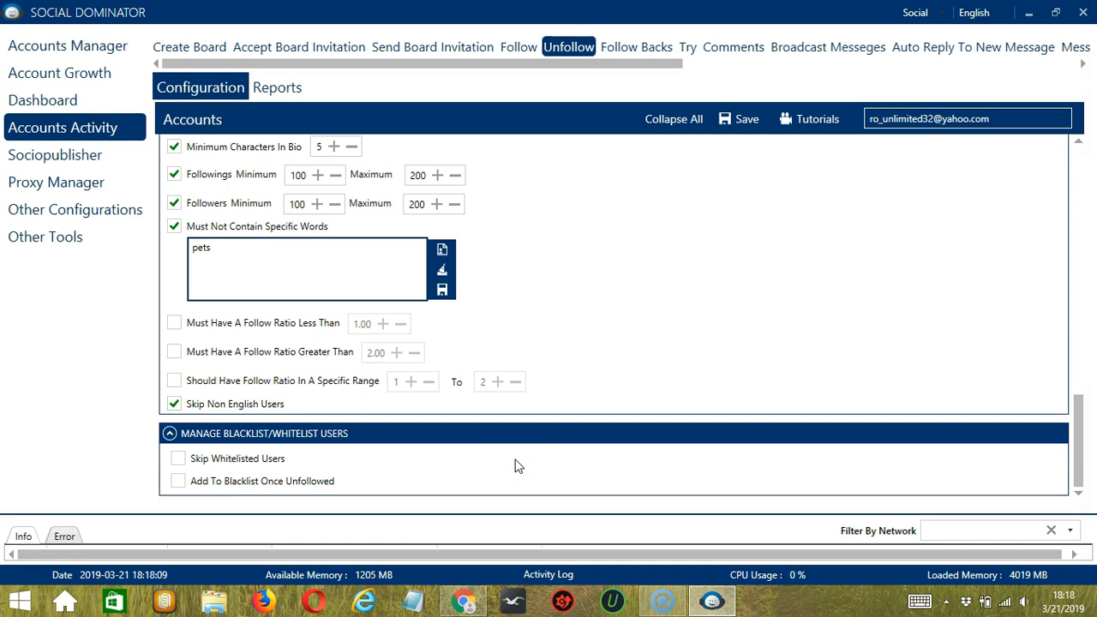
# Step: Skip whitelisted users based on the private whitelist, and add unfollowed users to the private blacklist
pyautogui.click(177, 460)
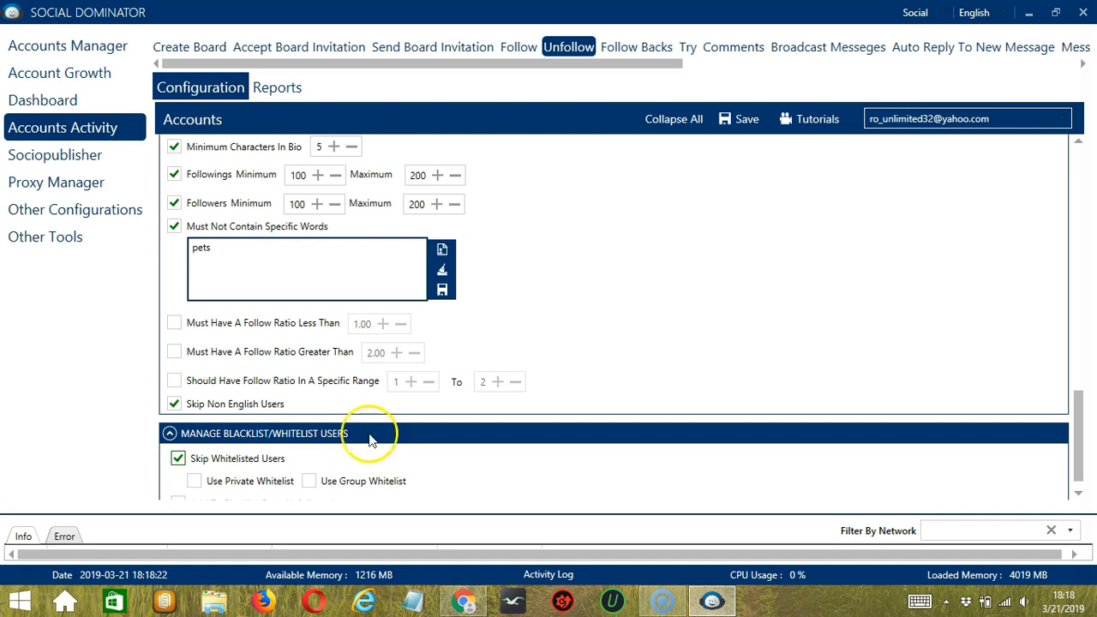
pyautogui.click(252, 481)
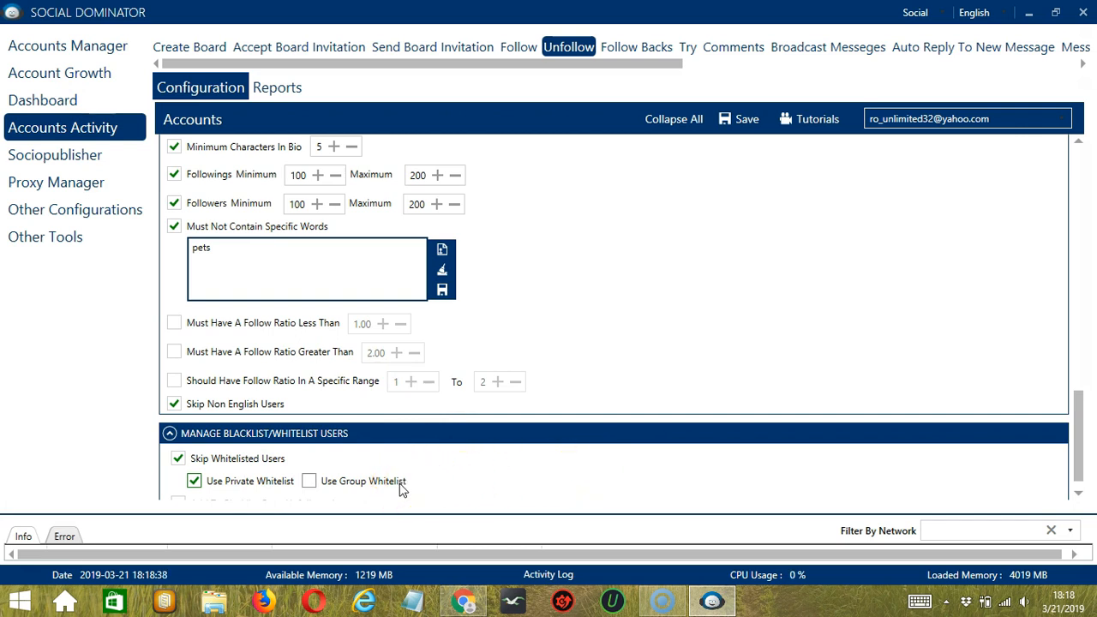
pyautogui.scroll(-1, 1059, 490)
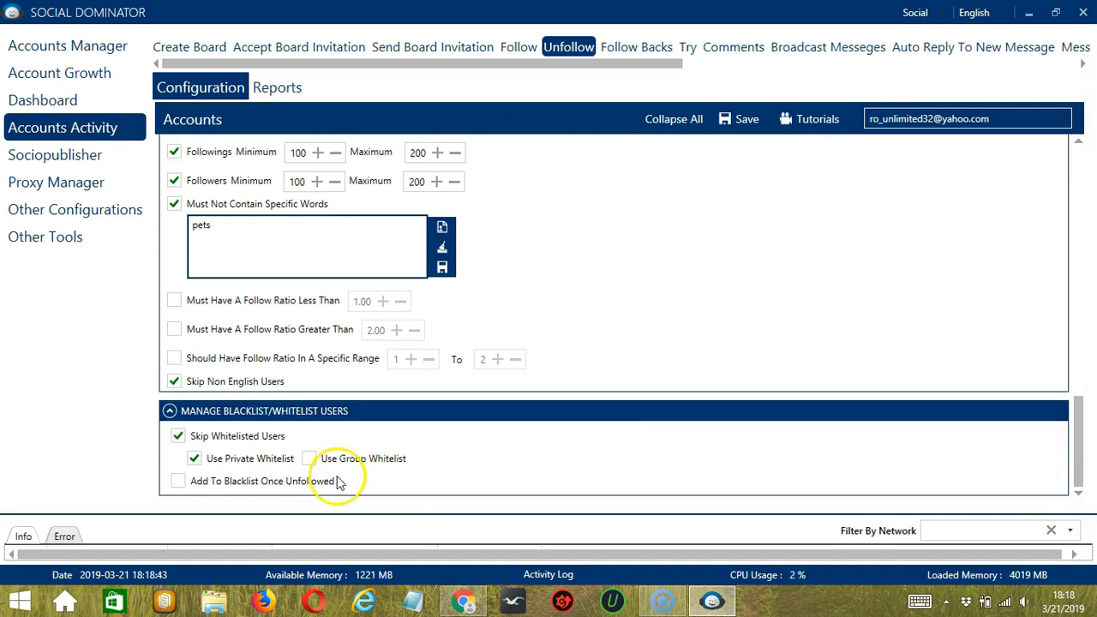
pyautogui.click(178, 481)
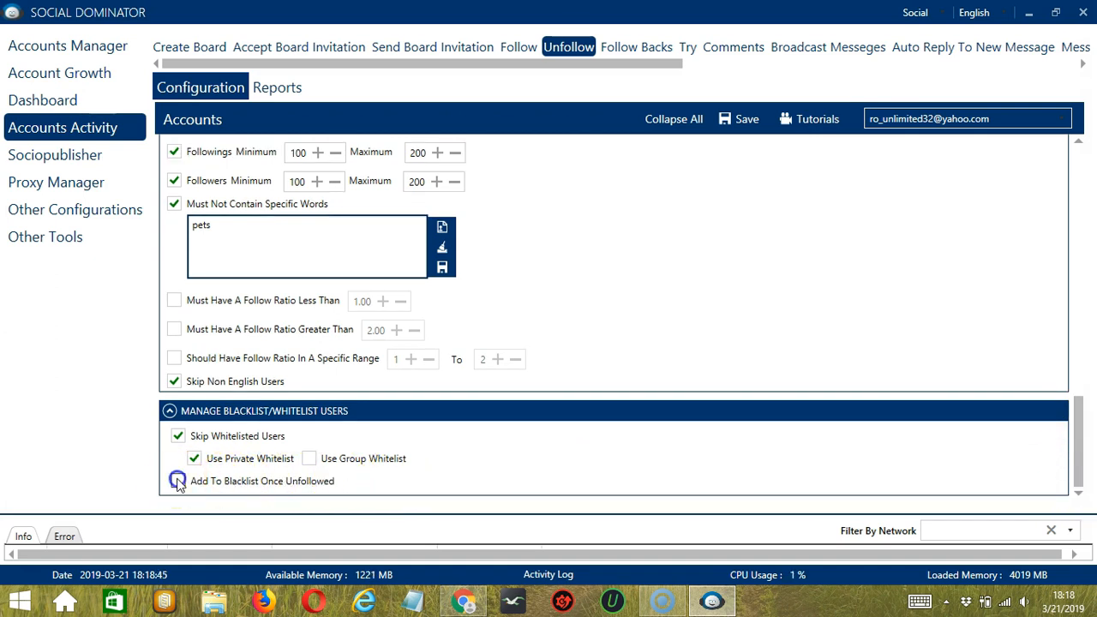
pyautogui.scroll(-1, 641, 414)
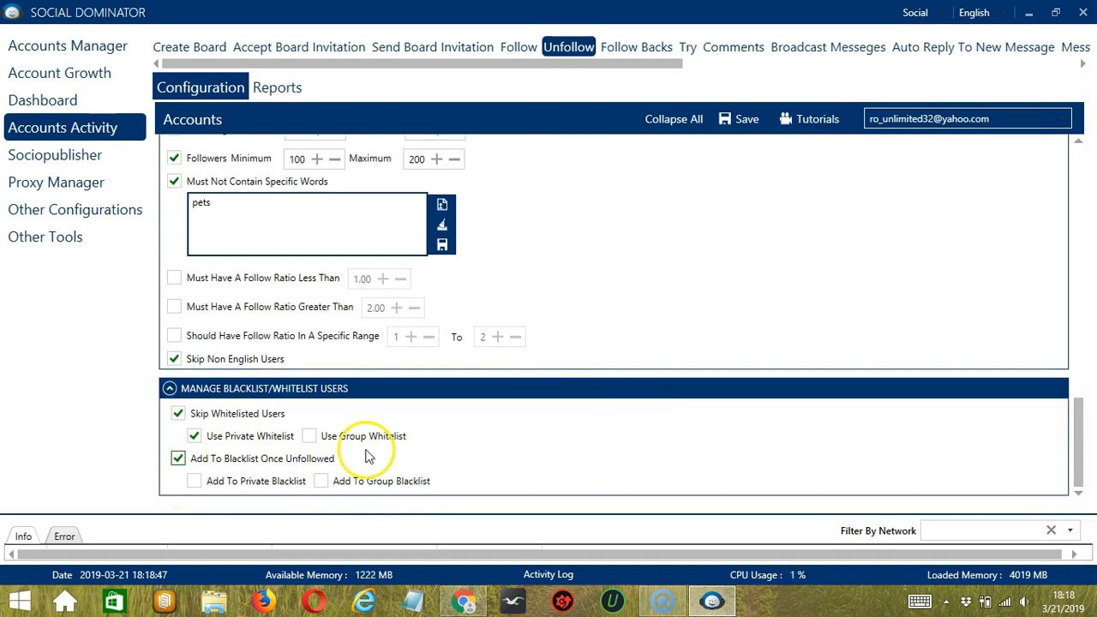
pyautogui.click(193, 482)
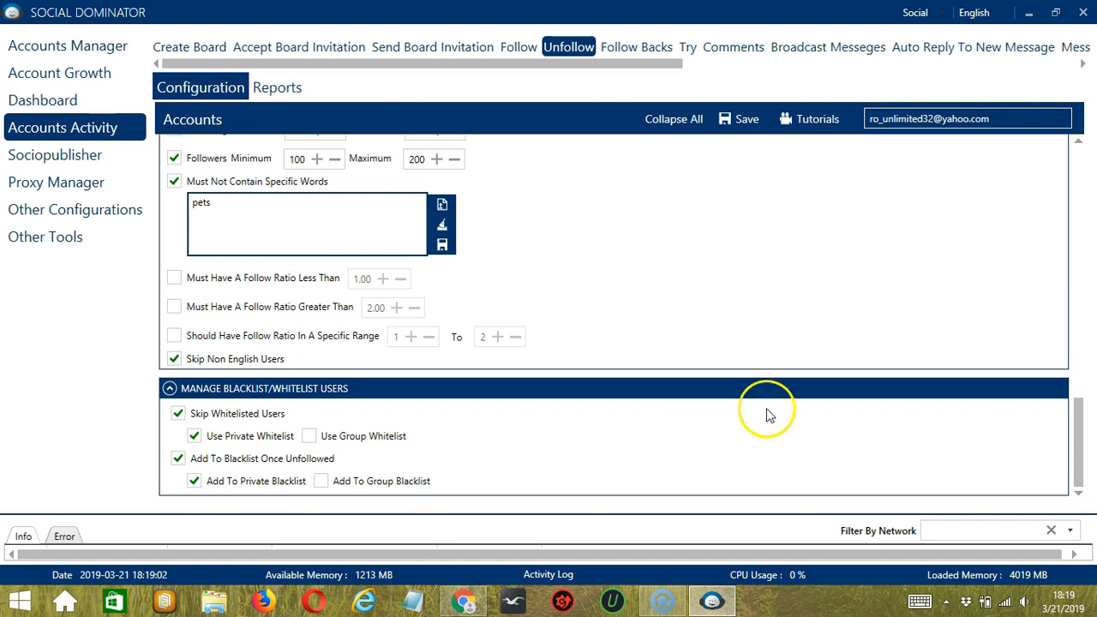
# Step: Save the Unfollow configuration for the account and set its status to Active
pyautogui.click(1077, 154)
pyautogui.click(1077, 154)
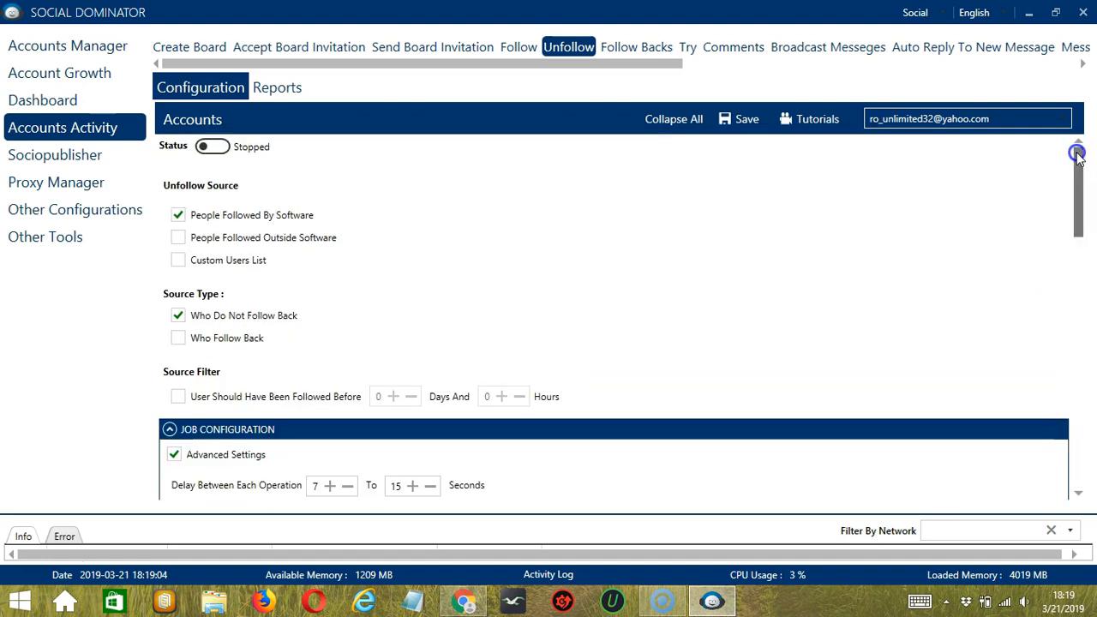
pyautogui.click(745, 121)
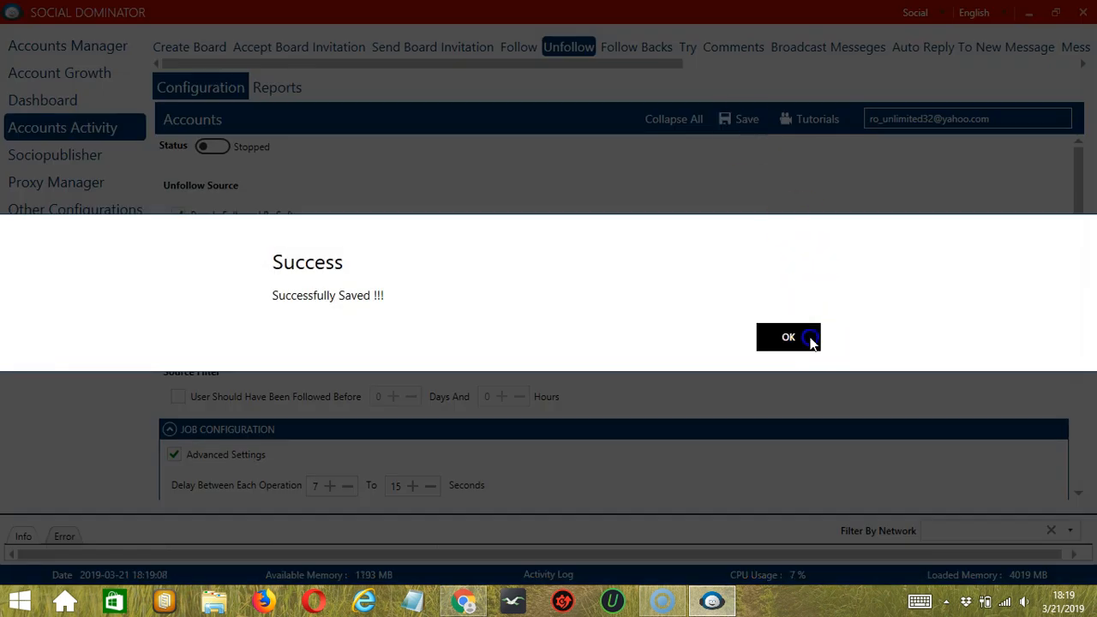
pyautogui.click(810, 338)
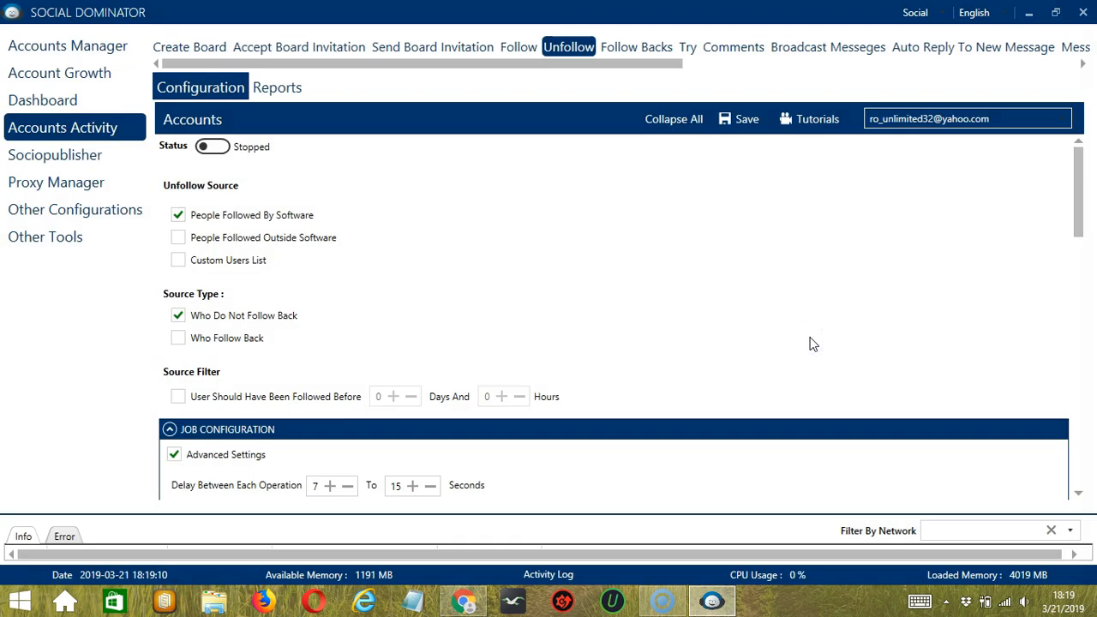
pyautogui.click(215, 147)
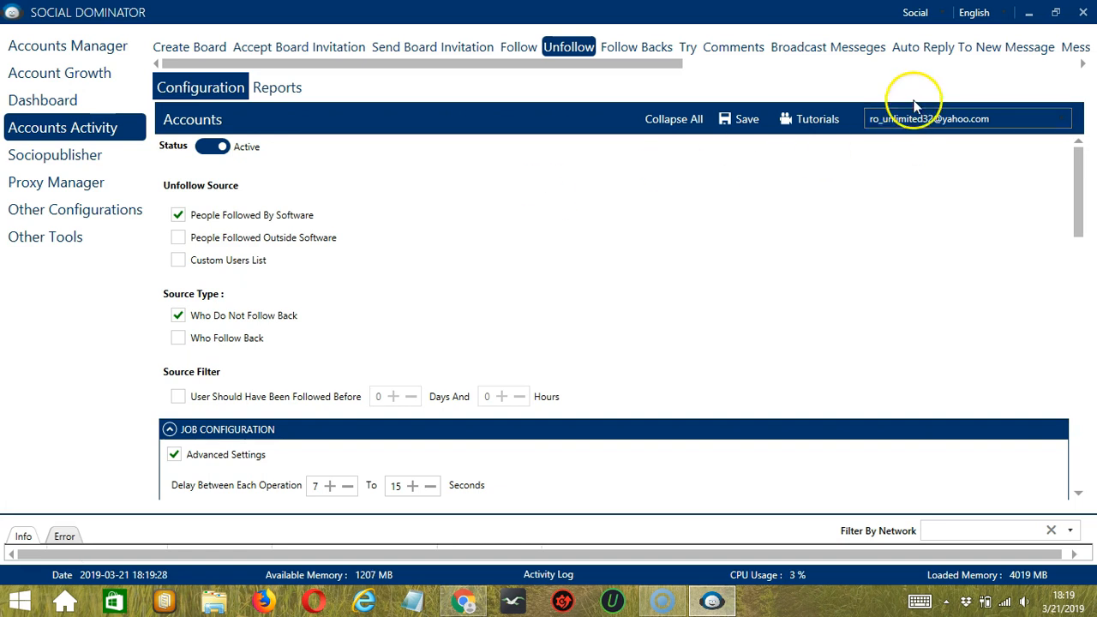
# Step: Switch to the Pinterest network and open the Unfollower campaign setup for growing followers
pyautogui.click(944, 18)
pyautogui.click(938, 219)
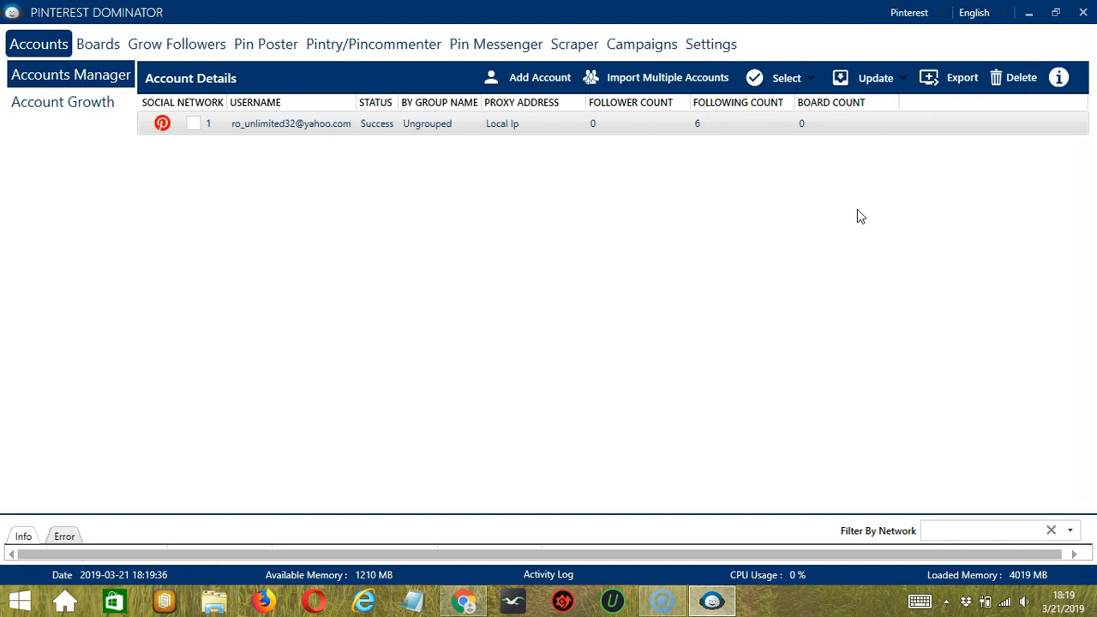
pyautogui.click(191, 47)
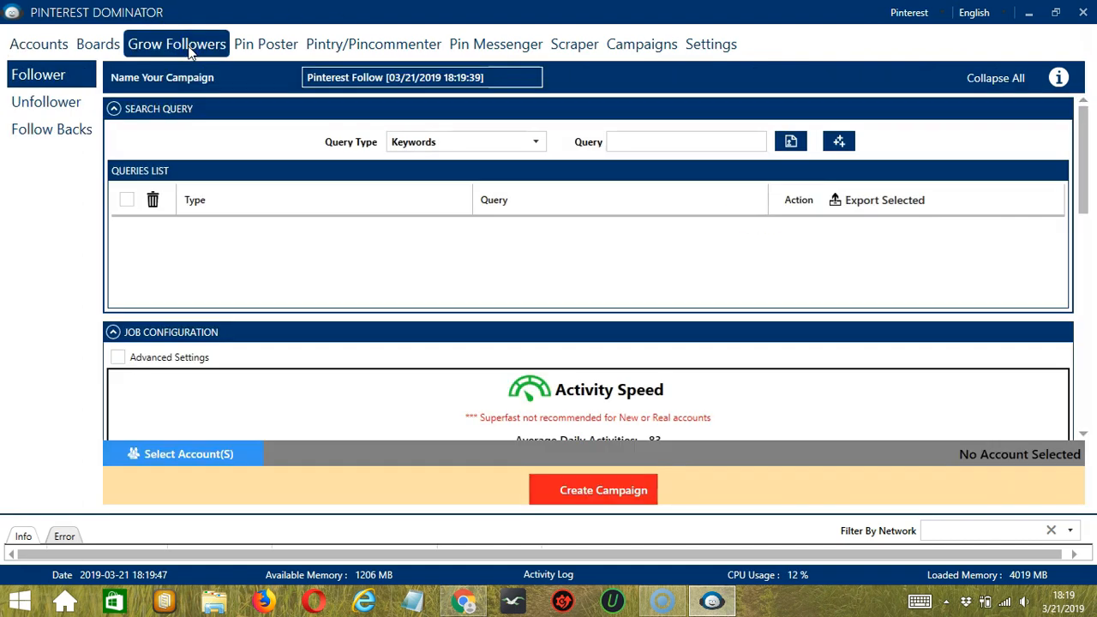
pyautogui.click(75, 103)
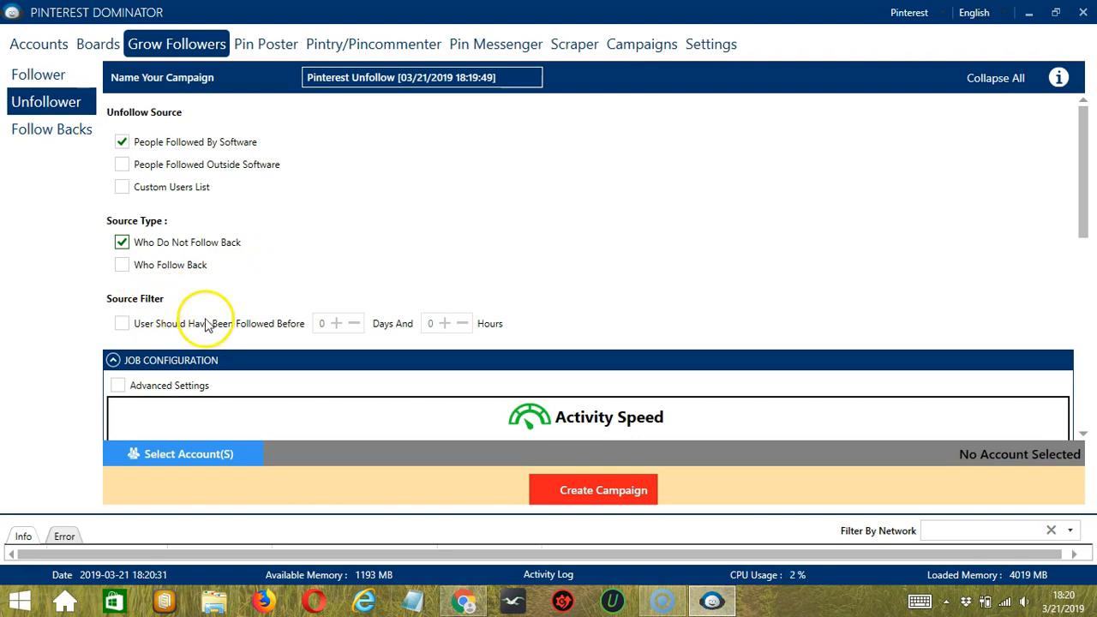
# Step: Enable the Should Have Profile Picture and Skip Non English Users filters for the Unfollow campaign
pyautogui.scroll(-5, 1088, 104)
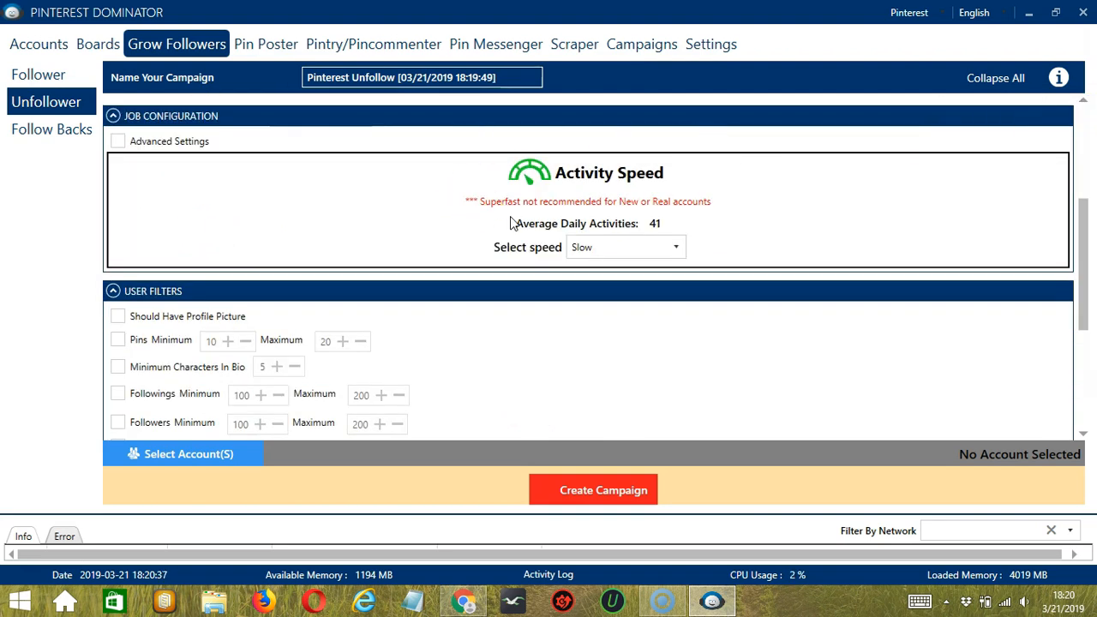
pyautogui.click(576, 247)
pyautogui.scroll(-4, 1003, 389)
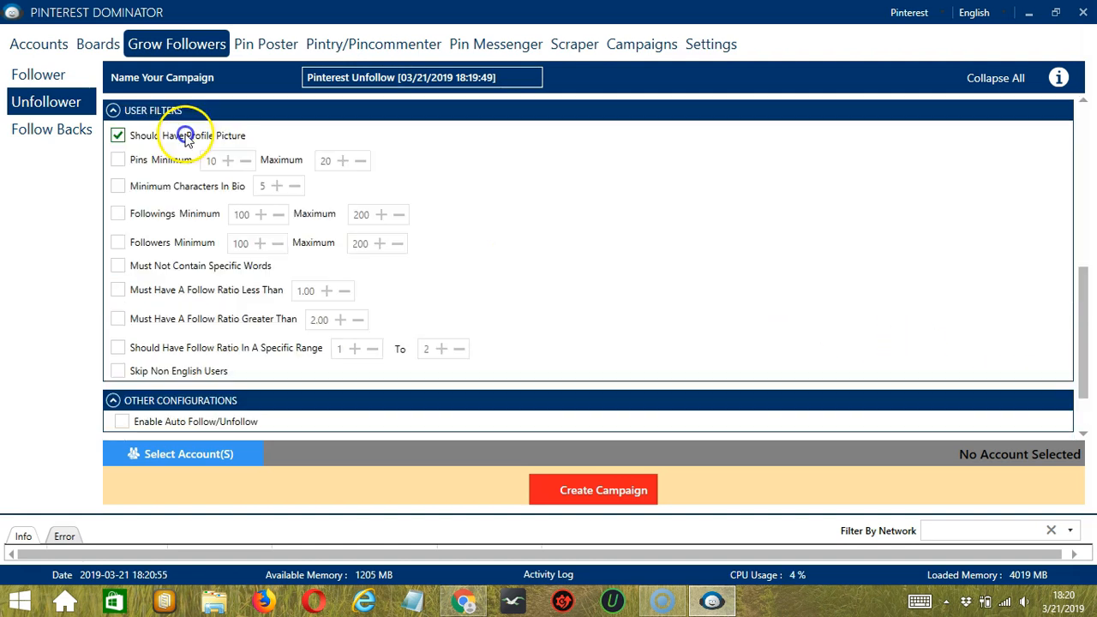
pyautogui.click(147, 140)
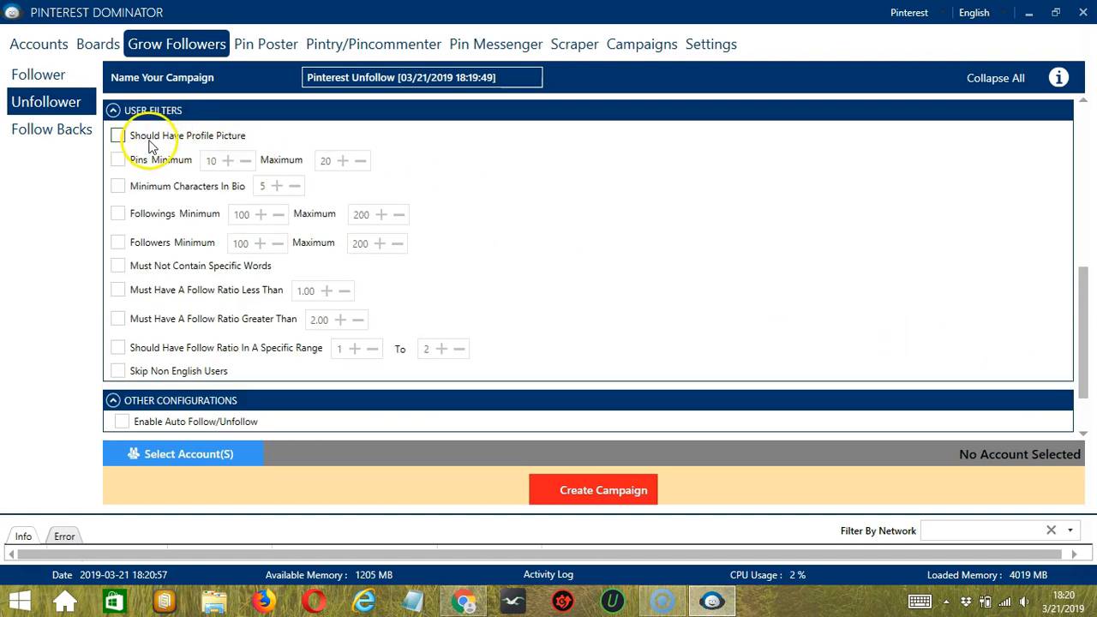
pyautogui.click(156, 371)
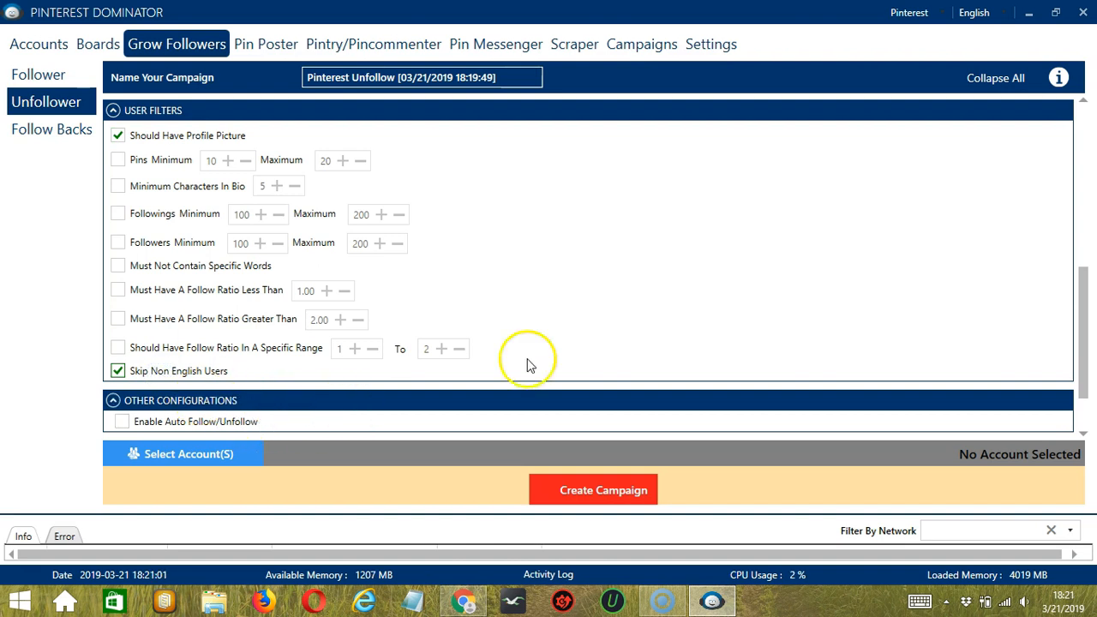
# Step: Set the campaign to skip users on the private whitelist and add unfollowed users to the private blacklist
pyautogui.scroll(-2, 632, 354)
pyautogui.click(167, 400)
pyautogui.scroll(-1, 383, 336)
pyautogui.click(189, 398)
pyautogui.click(117, 421)
pyautogui.click(136, 422)
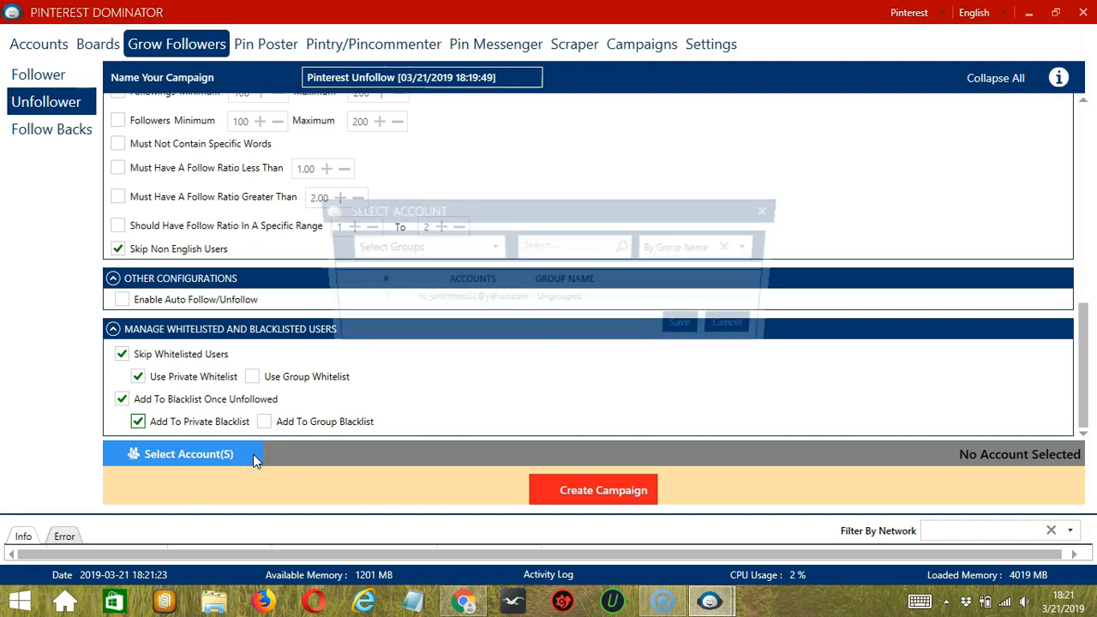
# Step: Assign the listed ungrouped Pinterest account to the Unfollow campaign and save the selection
pyautogui.click(257, 450)
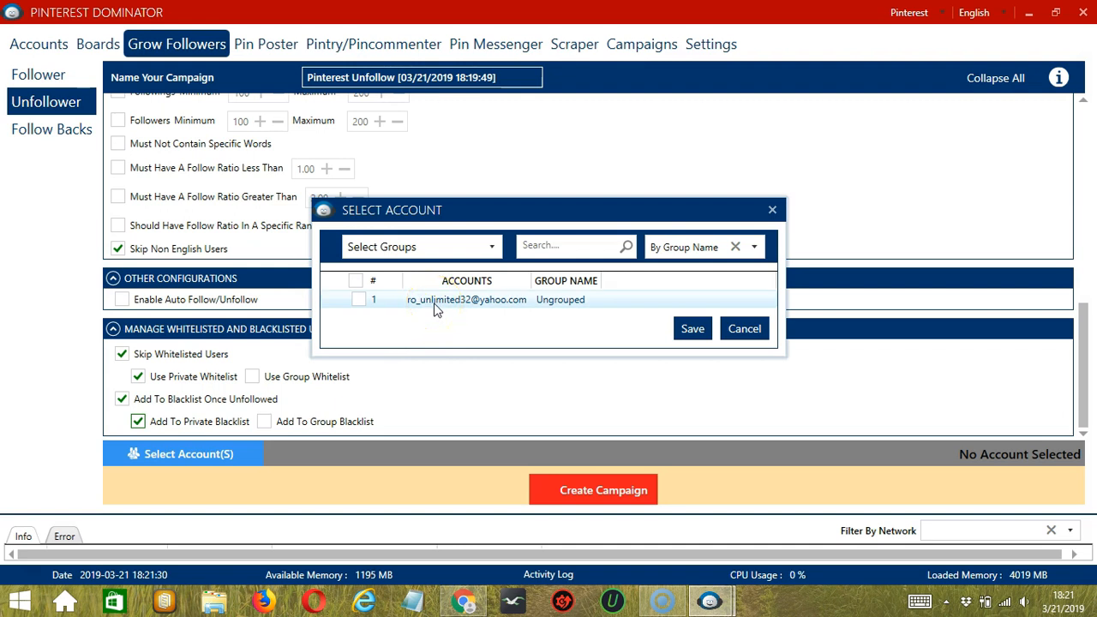
pyautogui.click(360, 300)
pyautogui.click(699, 334)
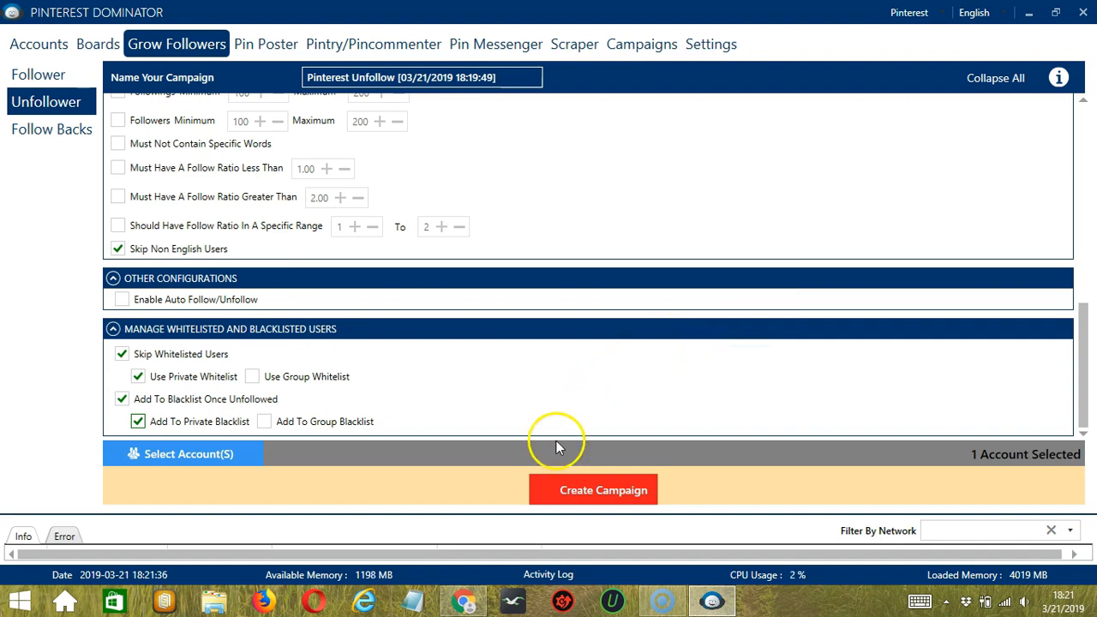
# Step: Create the Unfollow campaign, overriding the selected account's existing Unfollow settings
pyautogui.click(549, 485)
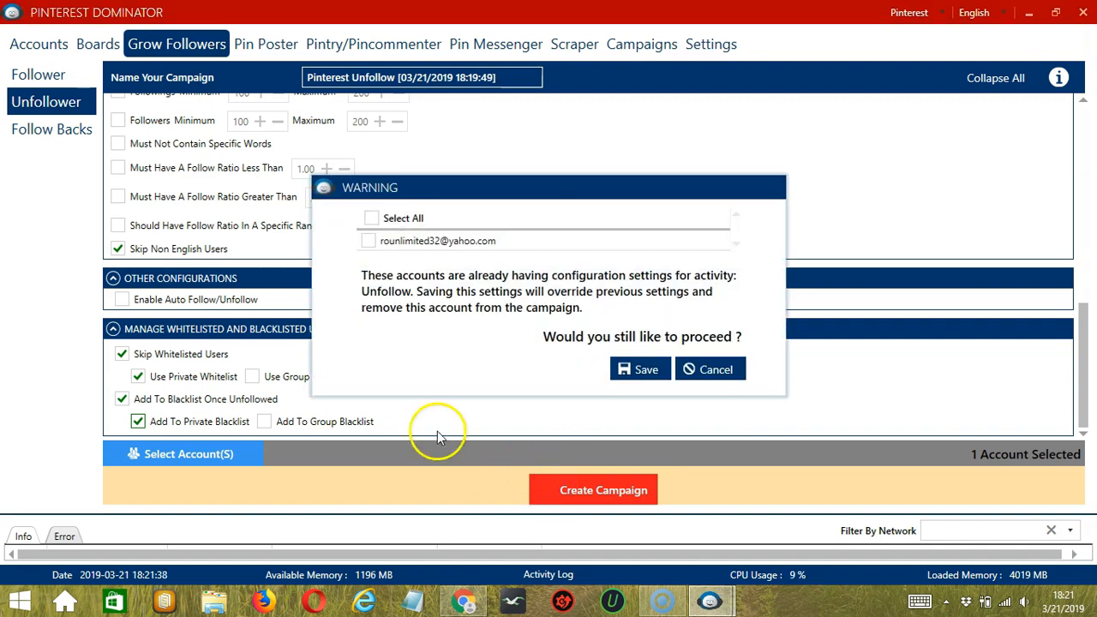
pyautogui.click(367, 241)
pyautogui.click(639, 369)
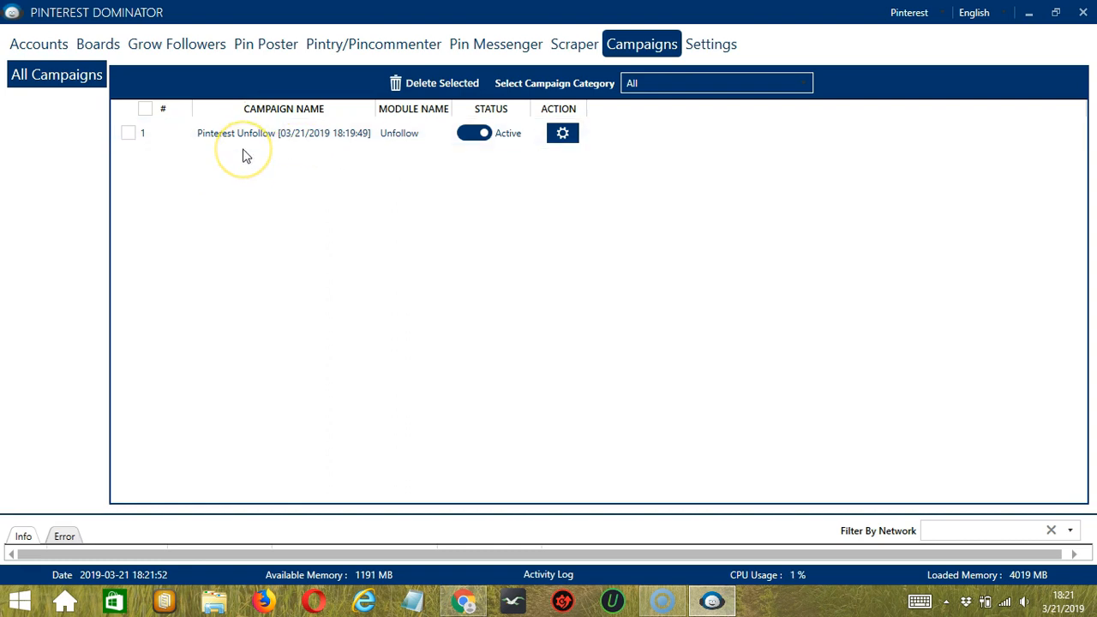
# Step: Deactivate the new Pinterest Unfollow campaign and review the actions available for it
pyautogui.click(468, 137)
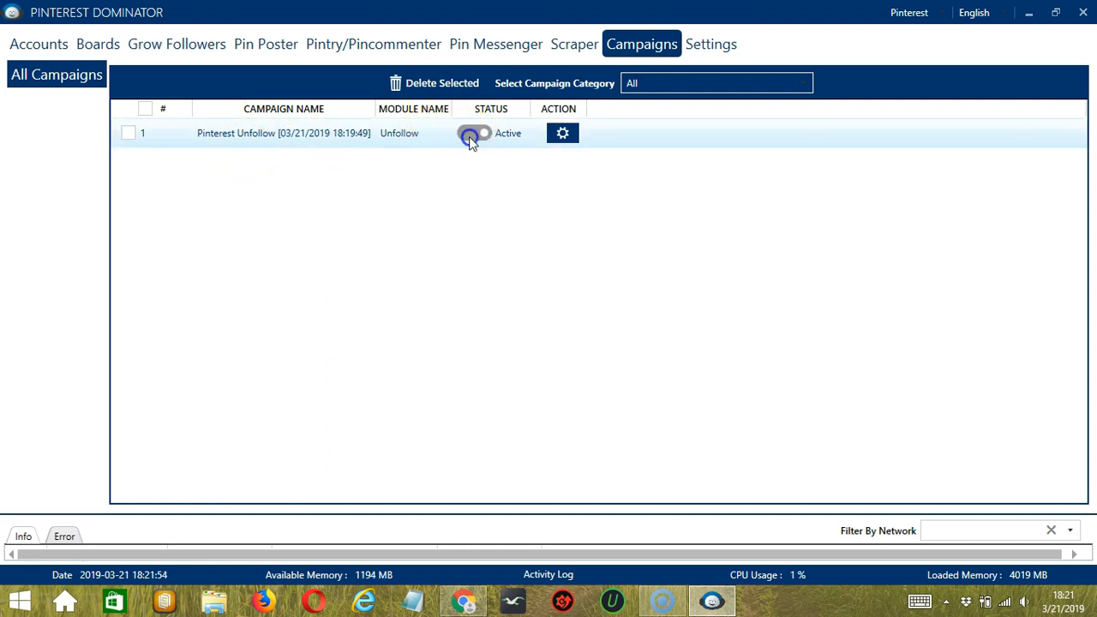
pyautogui.click(563, 133)
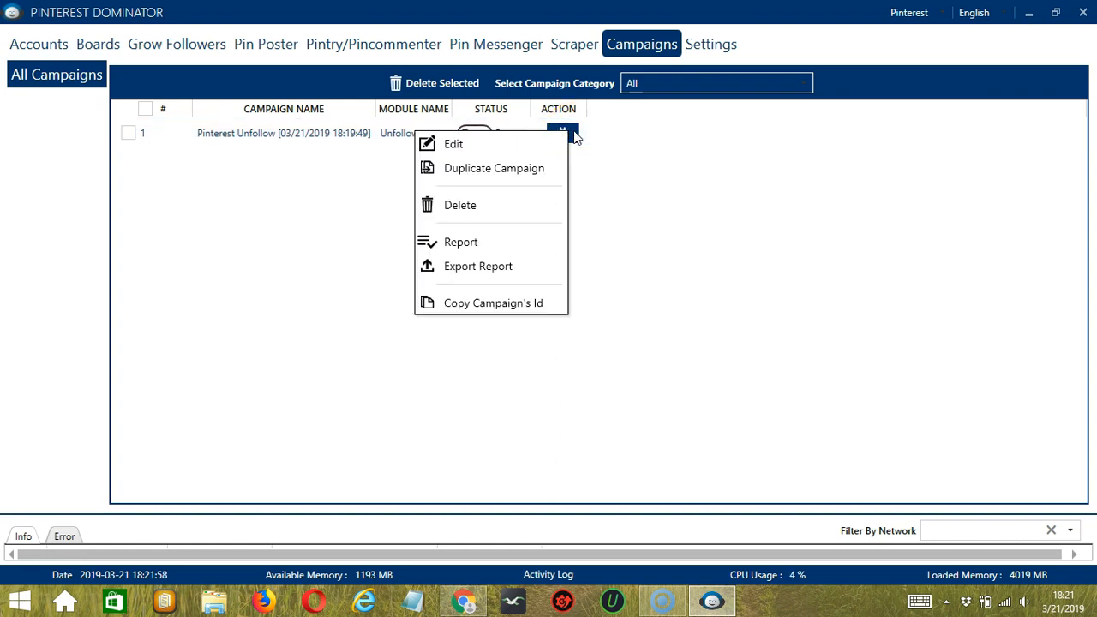
pyautogui.click(525, 150)
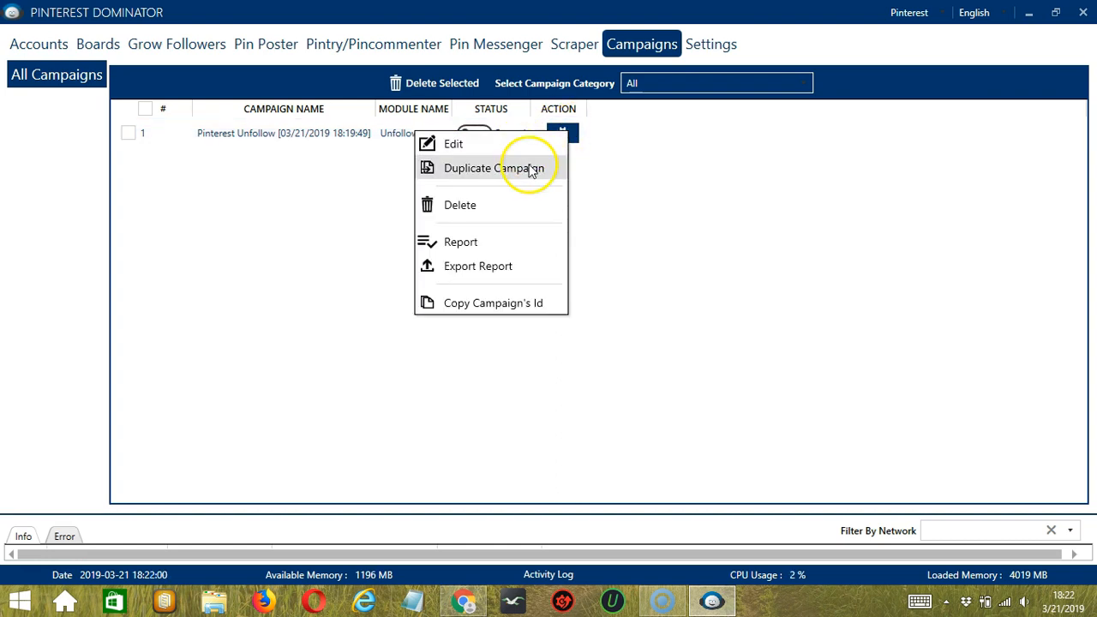
pyautogui.click(719, 187)
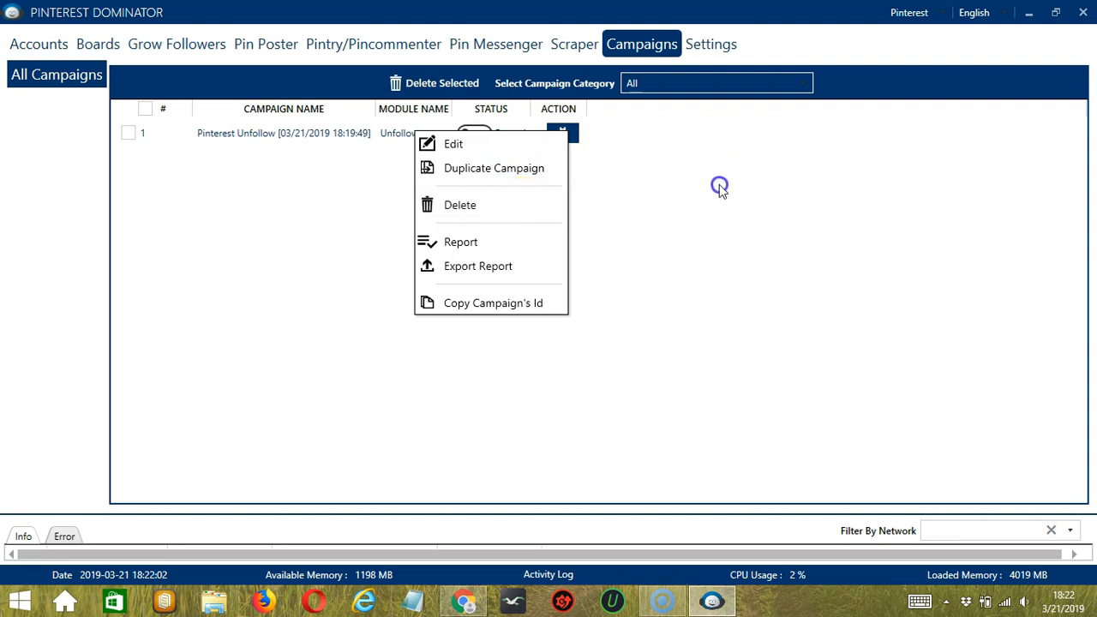